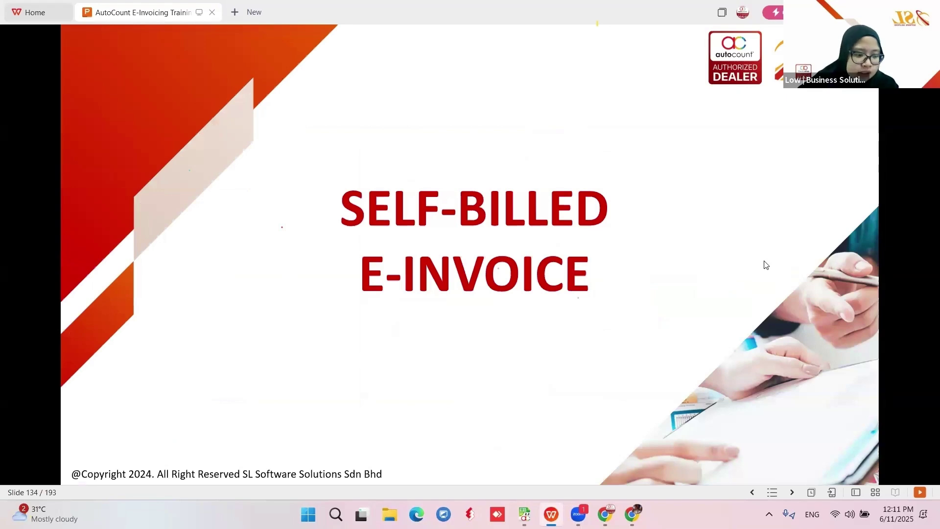
{"action": "key", "text": "Right"}
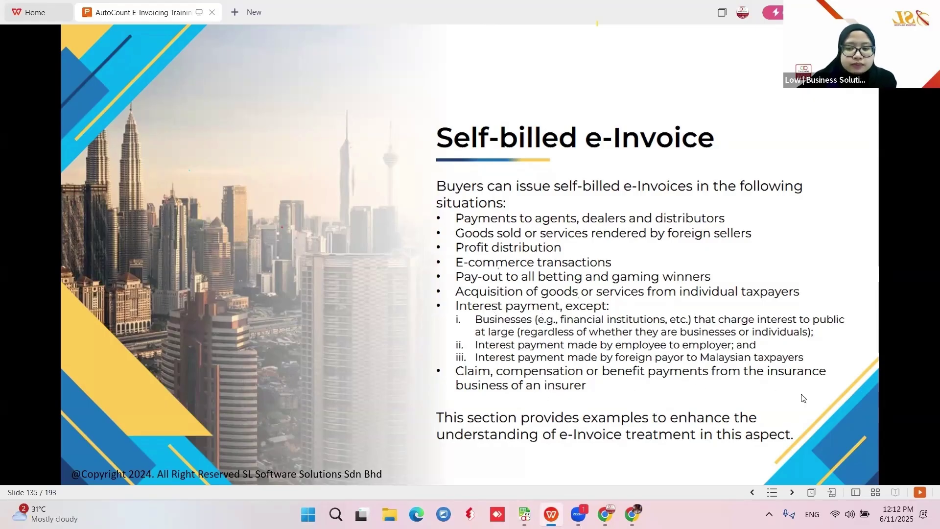
{"action": "left_click", "coordinate": [781, 390]}
{"action": "left_click", "coordinate": [779, 389]}
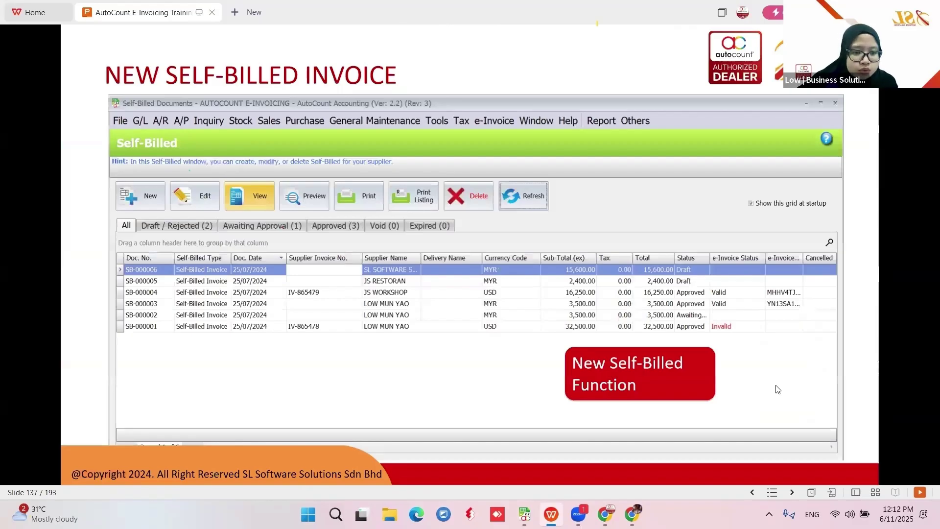
{"action": "left_click", "coordinate": [778, 389]}
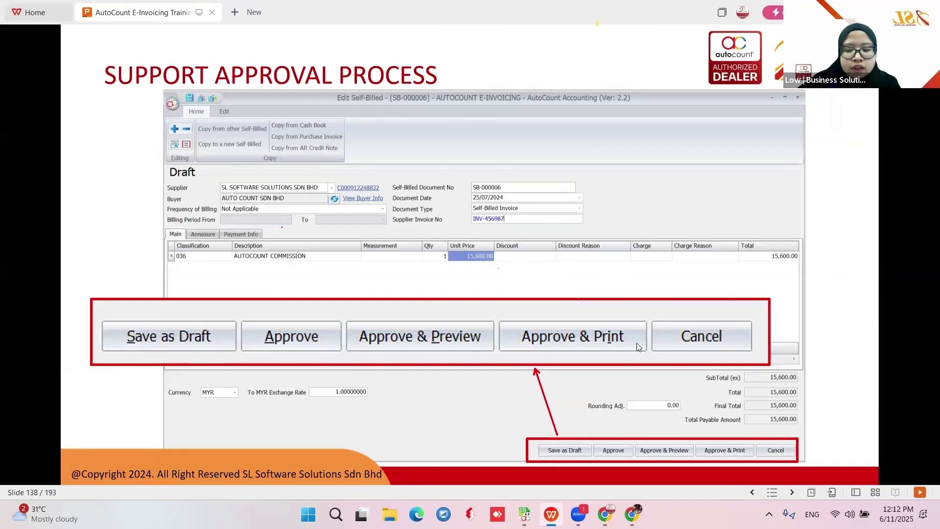
{"action": "left_click", "coordinate": [655, 349]}
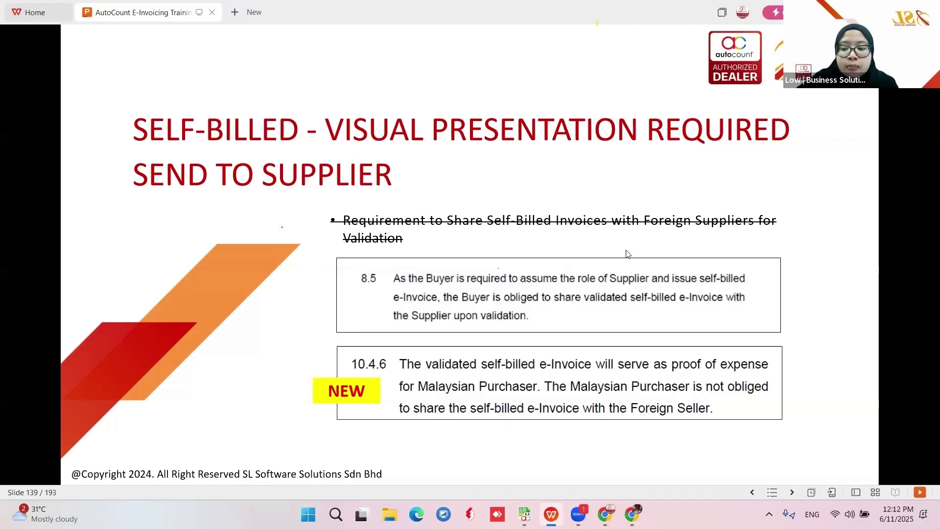
{"action": "key", "text": "Right"}
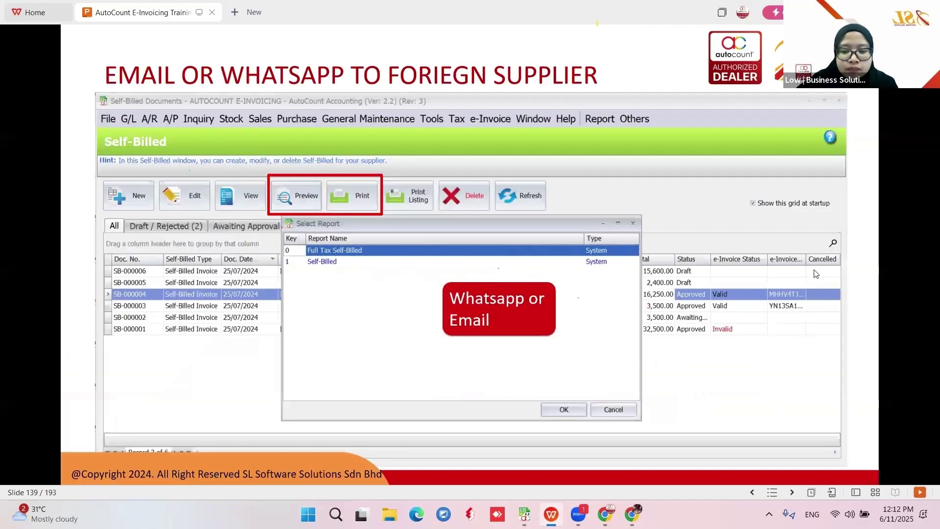
{"action": "key", "text": "Right"}
{"action": "key", "text": "Right"}
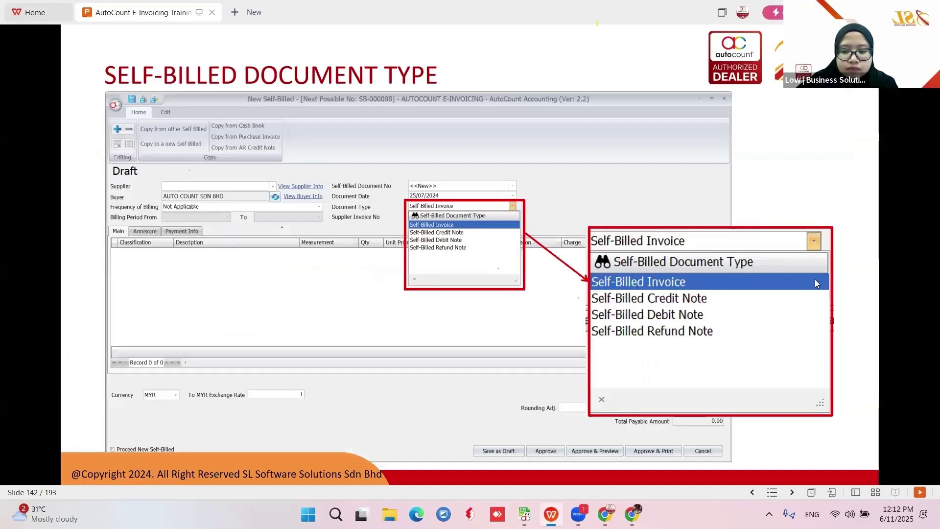
{"action": "key", "text": "Right"}
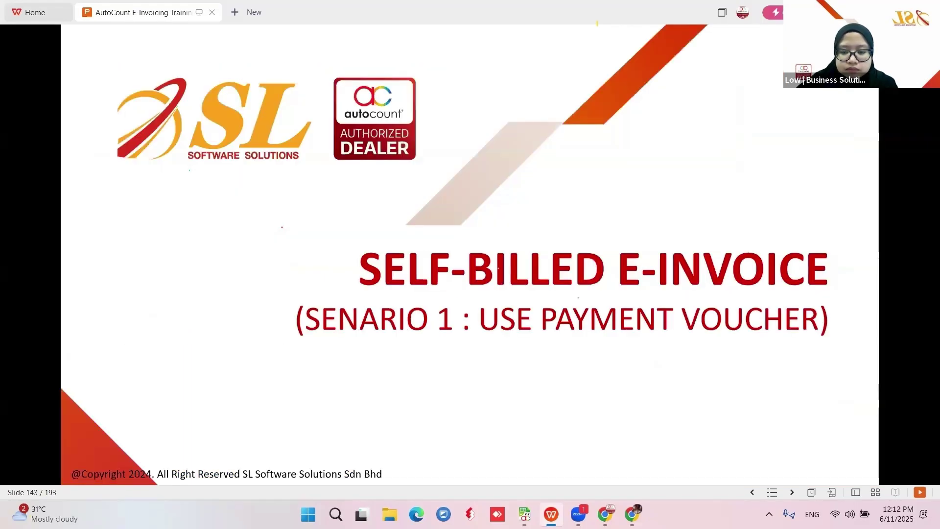
{"action": "key", "text": "Right"}
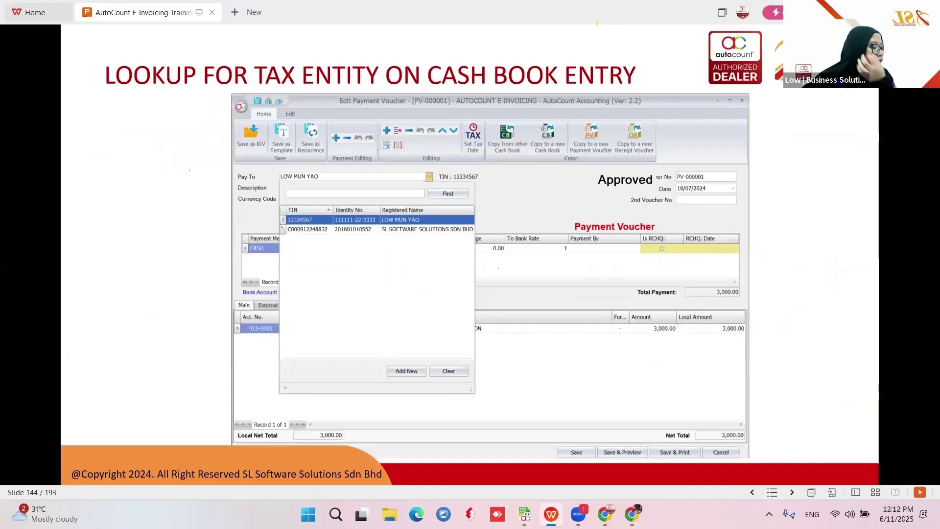
{"action": "key", "text": "Right"}
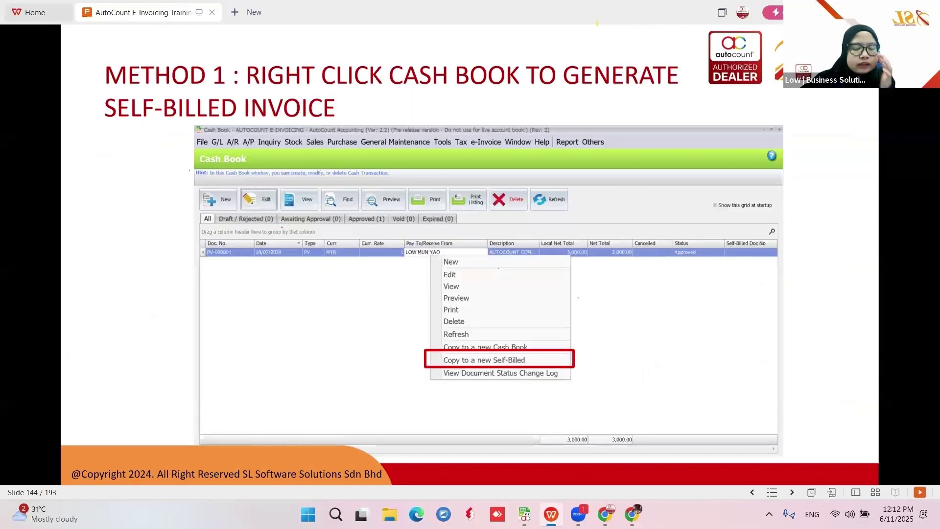
{"action": "key", "text": "Right"}
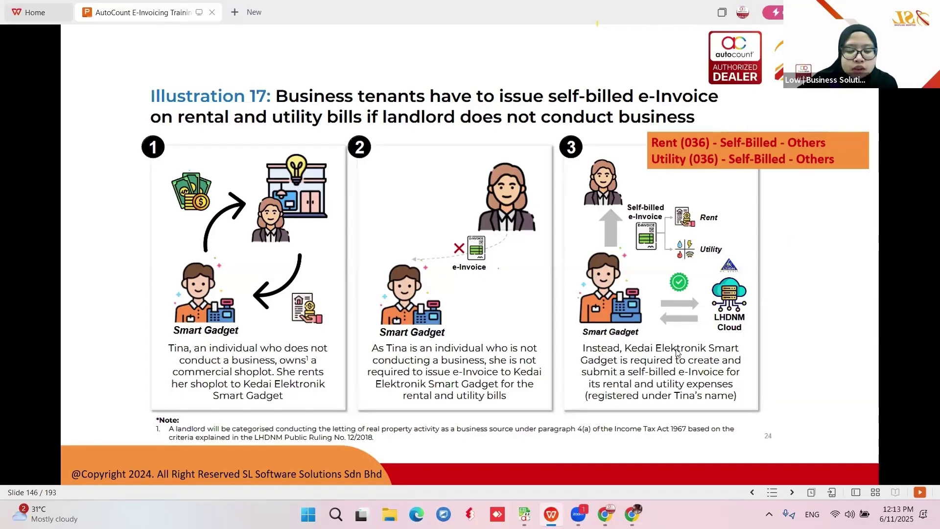
- Switch to AutoCount Accounting and open the Cash Book transaction list
{"action": "mouse_move", "coordinate": [524, 513]}
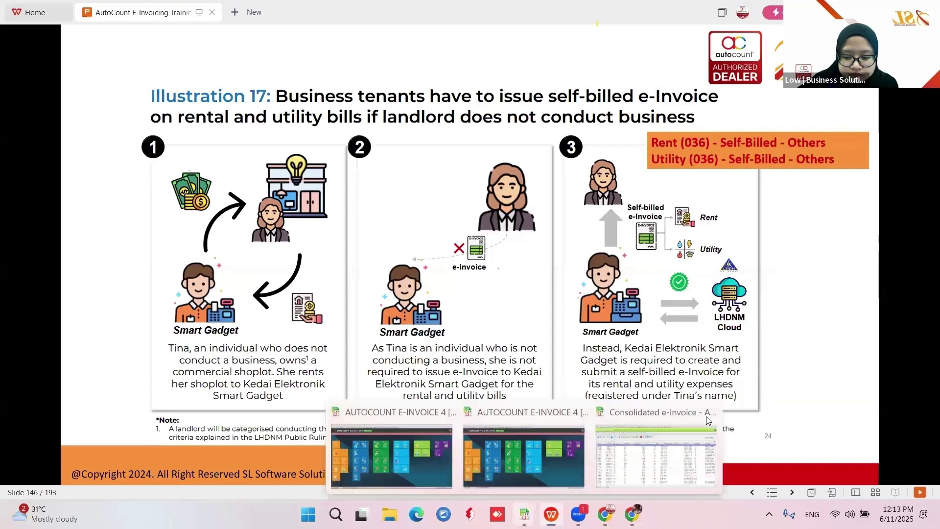
{"action": "left_click", "coordinate": [523, 458]}
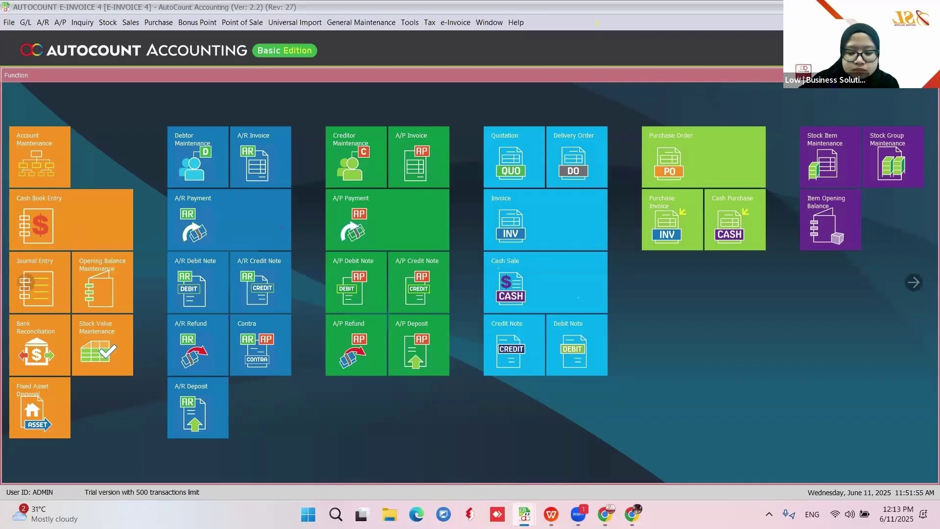
{"action": "left_click", "coordinate": [524, 514]}
{"action": "left_click", "coordinate": [512, 409]}
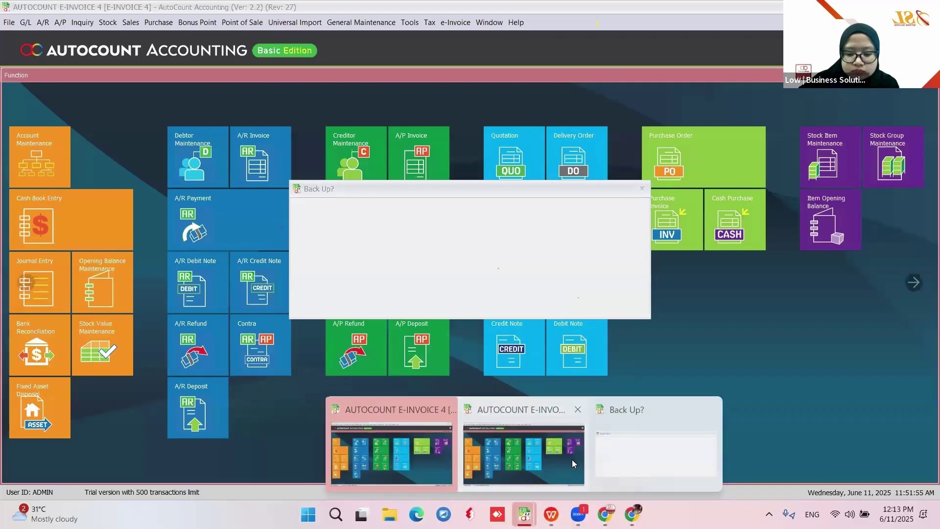
{"action": "left_click", "coordinate": [572, 459]}
{"action": "left_click", "coordinate": [71, 227]}
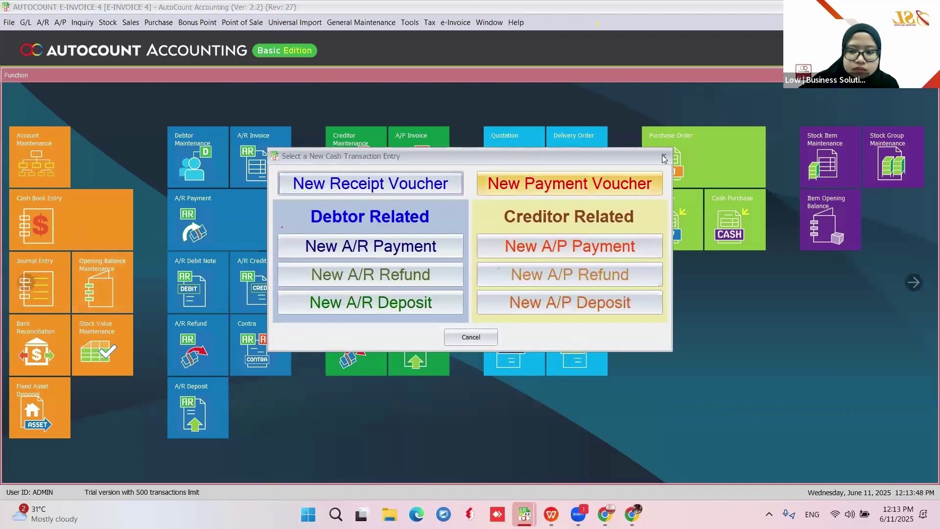
{"action": "left_click", "coordinate": [80, 216]}
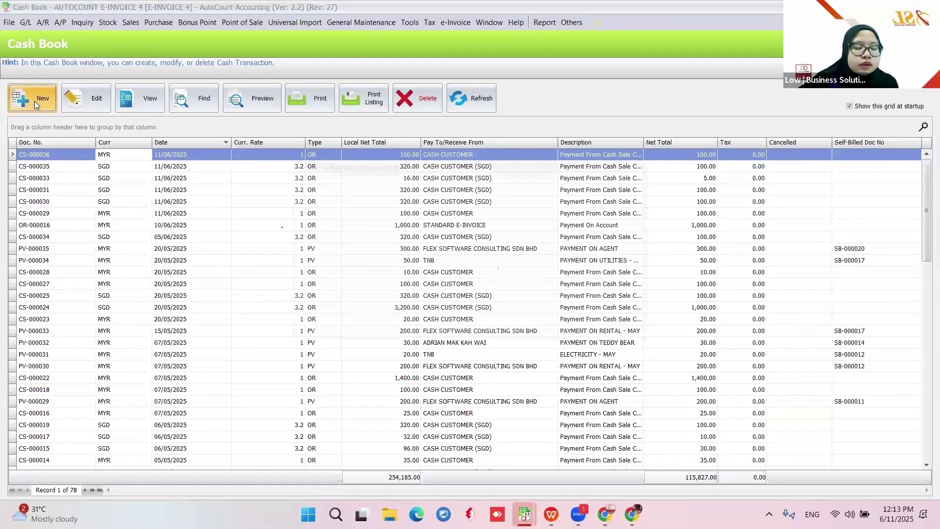
- Create a new payment voucher and select FLEX SOFTWARE CONSULTING SDN BHD as the payee
{"action": "left_click", "coordinate": [35, 101]}
{"action": "left_click", "coordinate": [483, 184]}
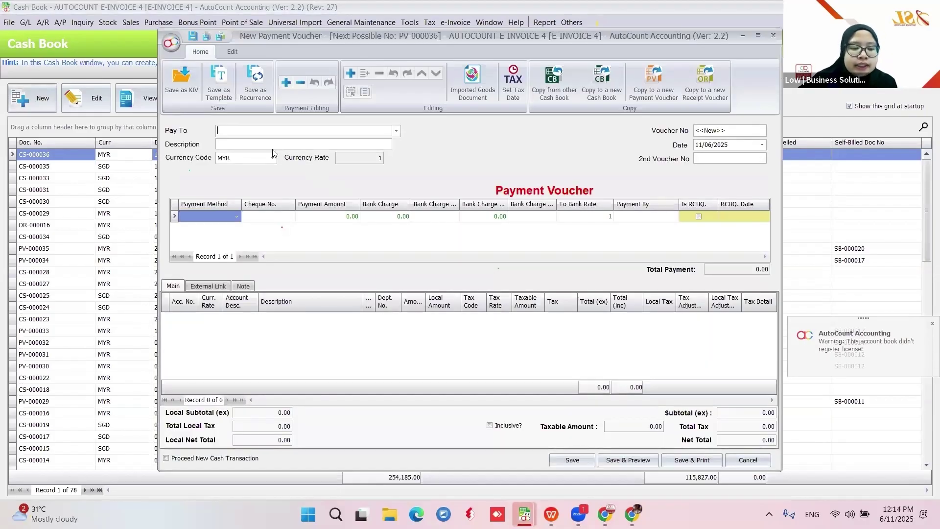
{"action": "left_click", "coordinate": [380, 134]}
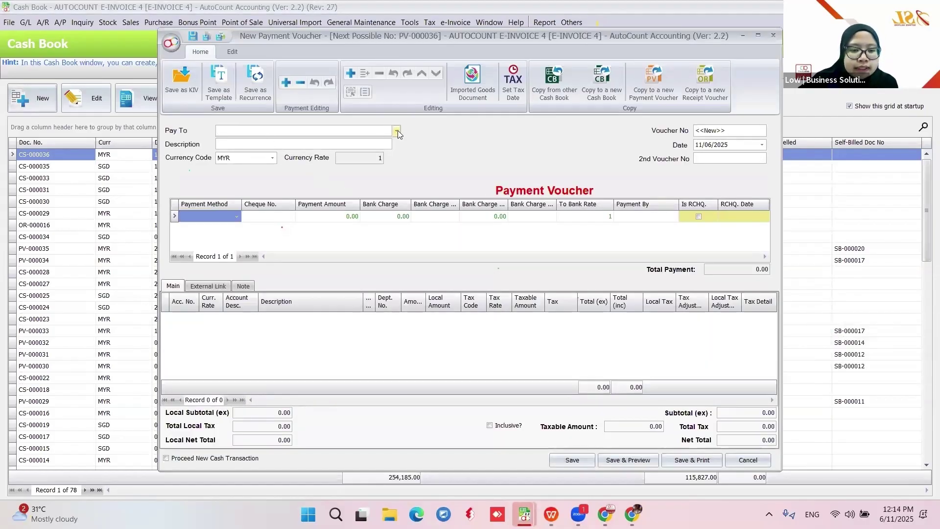
{"action": "left_click", "coordinate": [396, 131]}
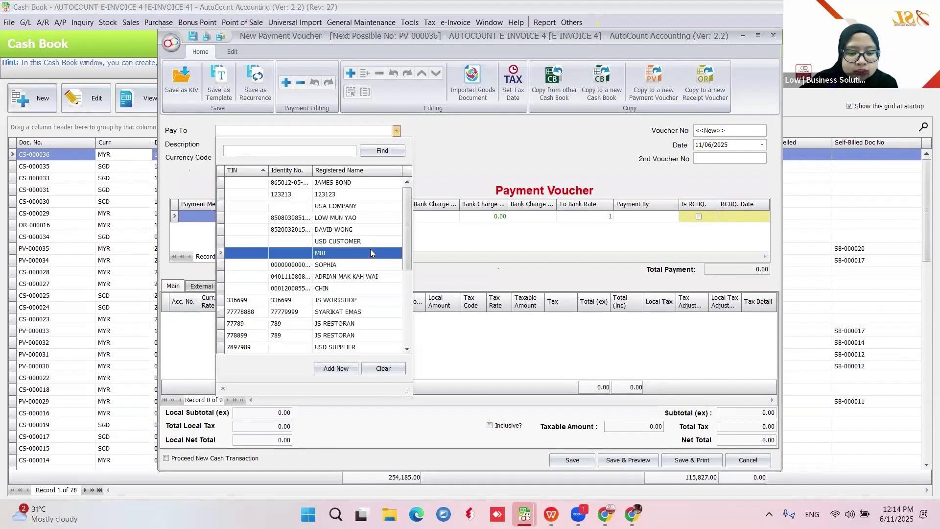
{"action": "scroll", "coordinate": [368, 259], "scroll_direction": "down", "scroll_amount": 2}
{"action": "scroll", "coordinate": [365, 270], "scroll_direction": "down", "scroll_amount": 1}
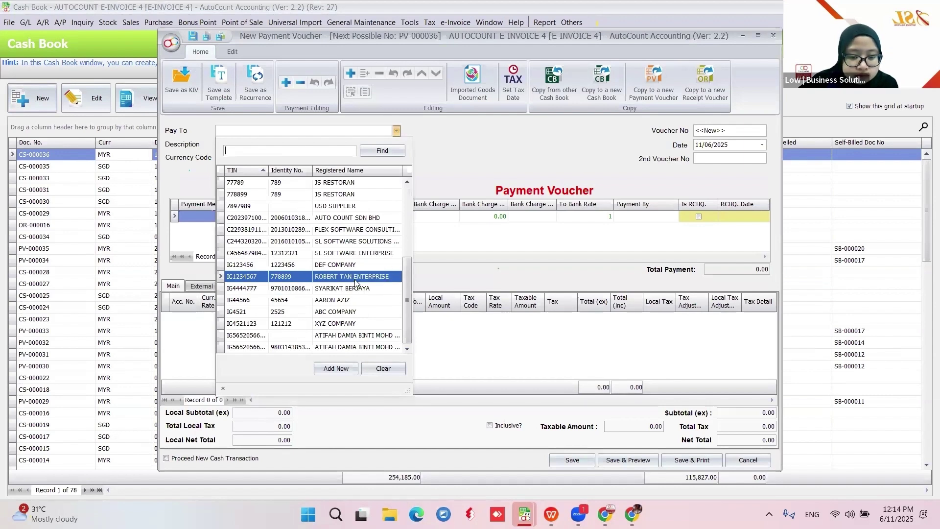
{"action": "left_click", "coordinate": [350, 230]}
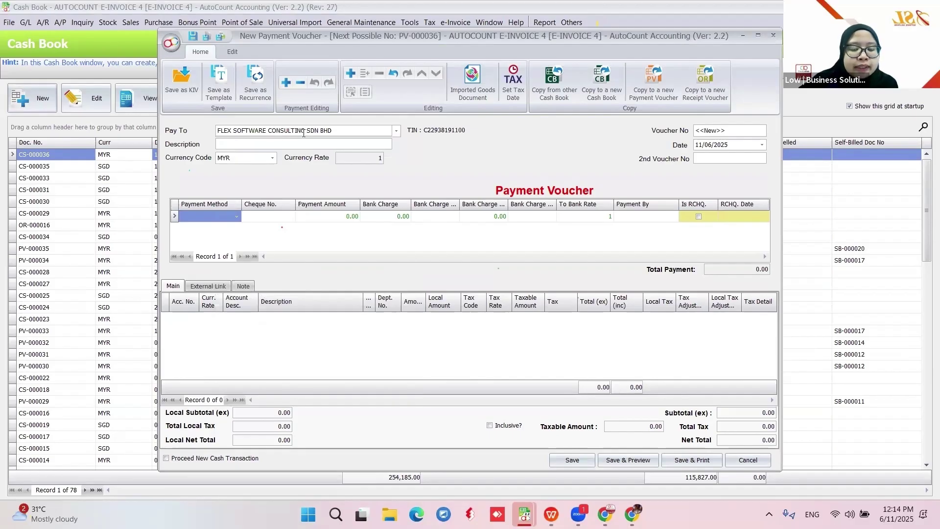
- Enter PAYMENT ON RENTAL - JUNE as the voucher description and choose BANK as the payment method
{"action": "left_click", "coordinate": [261, 142]}
{"action": "type", "text": "PAYM"}
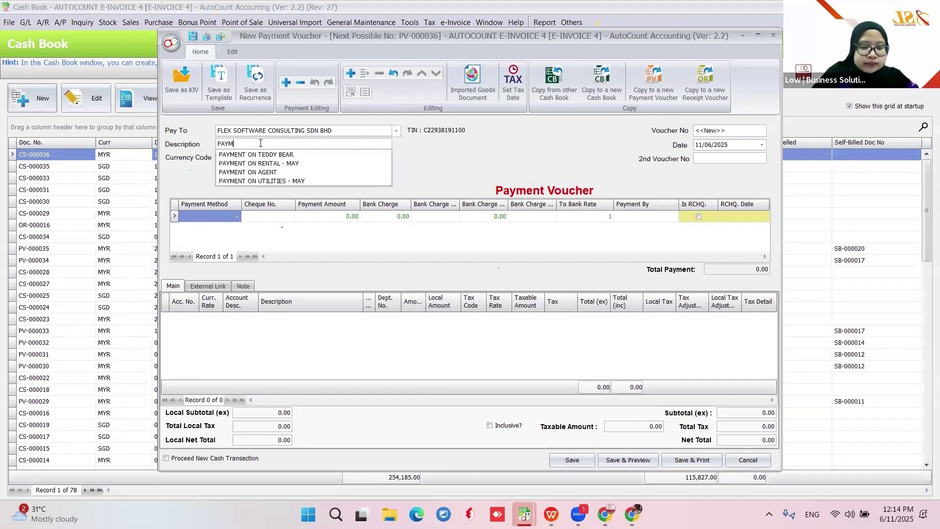
{"action": "type", "text": "ENT ON RENT"}
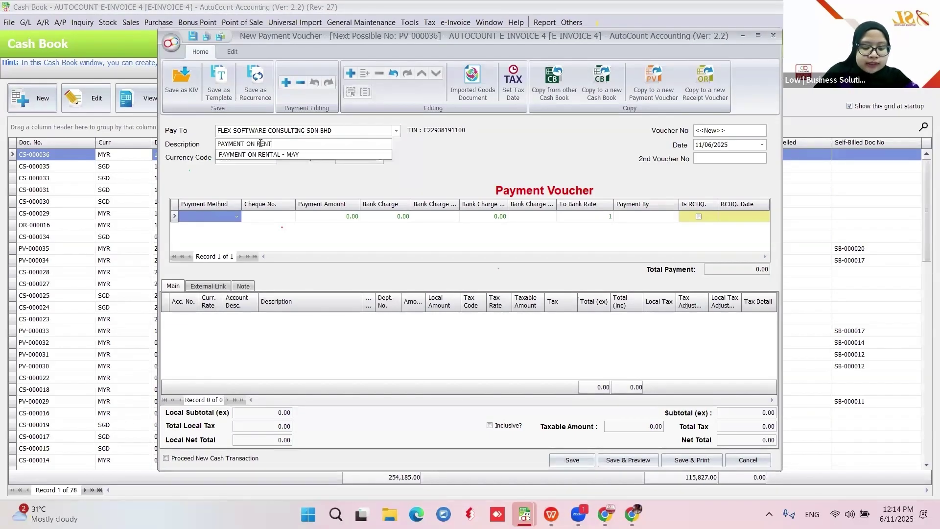
{"action": "type", "text": "AL - JUNE"}
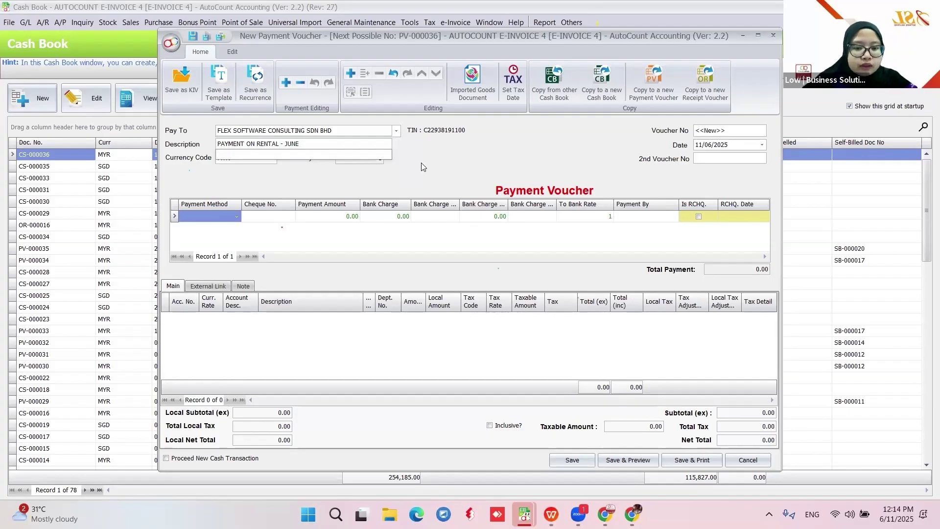
{"action": "key", "text": "Return"}
{"action": "left_click", "coordinate": [229, 217]}
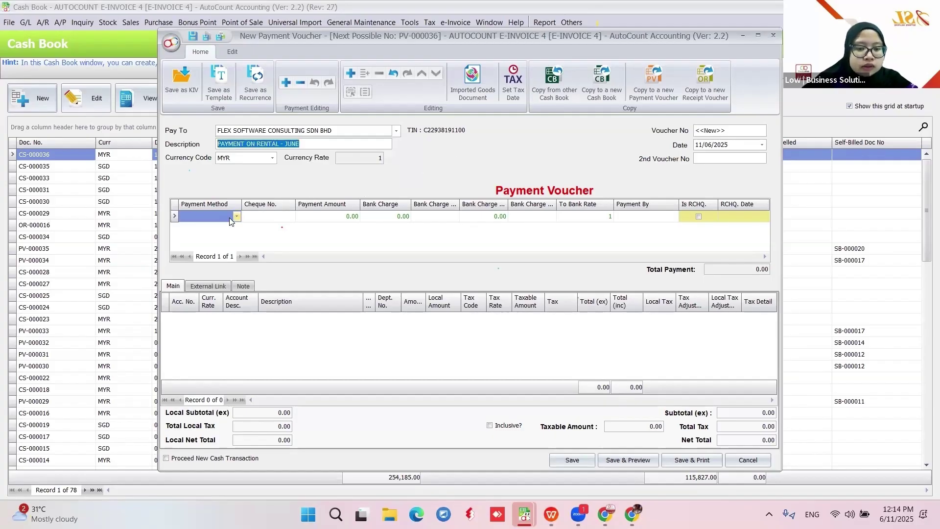
{"action": "left_click", "coordinate": [232, 267]}
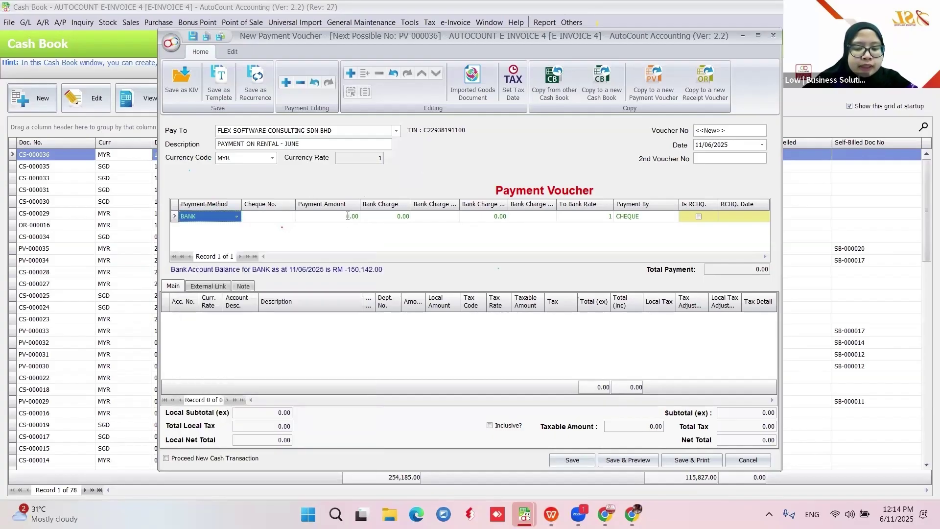
{"action": "left_click", "coordinate": [347, 216]}
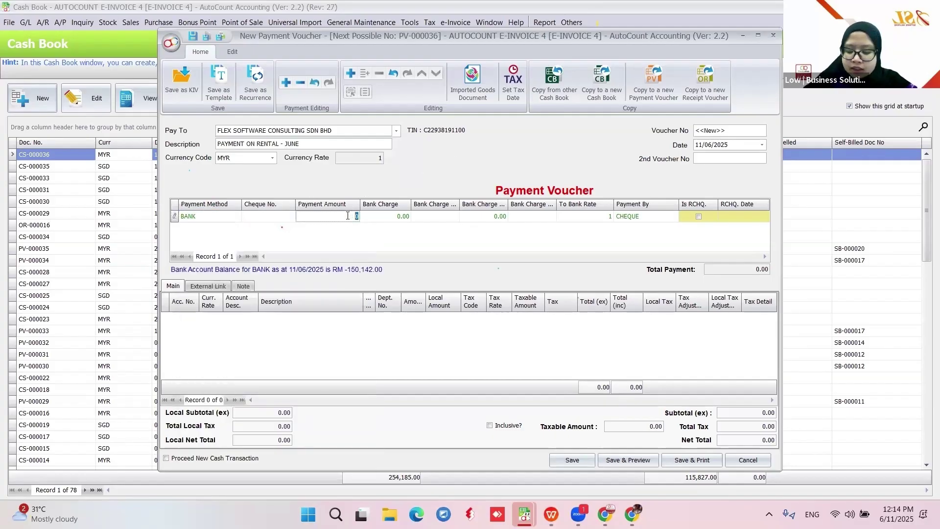
- Add a detail line to the voucher and assign it to the OFFICE RENTAL account, 914-0000
{"action": "right_click", "coordinate": [390, 333]}
{"action": "left_click", "coordinate": [406, 339]}
{"action": "type", "text": "RENT"}
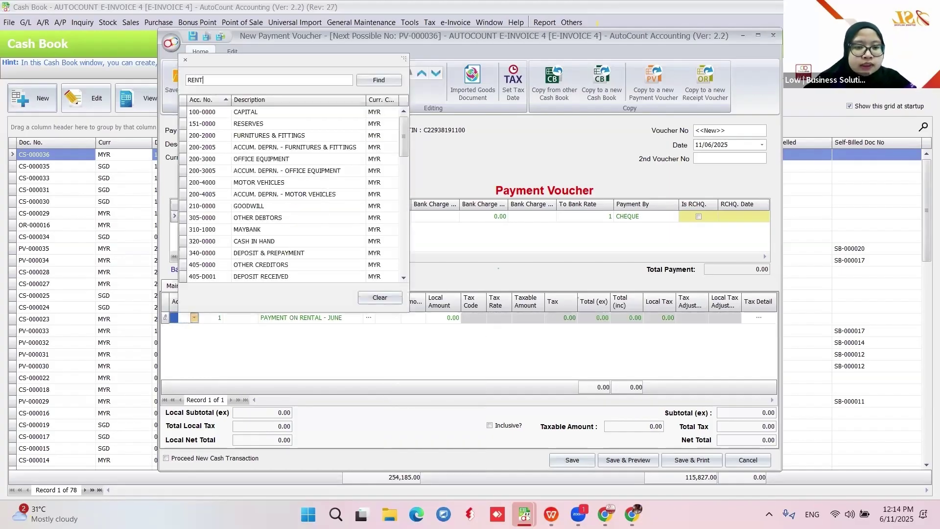
{"action": "key", "text": "Return"}
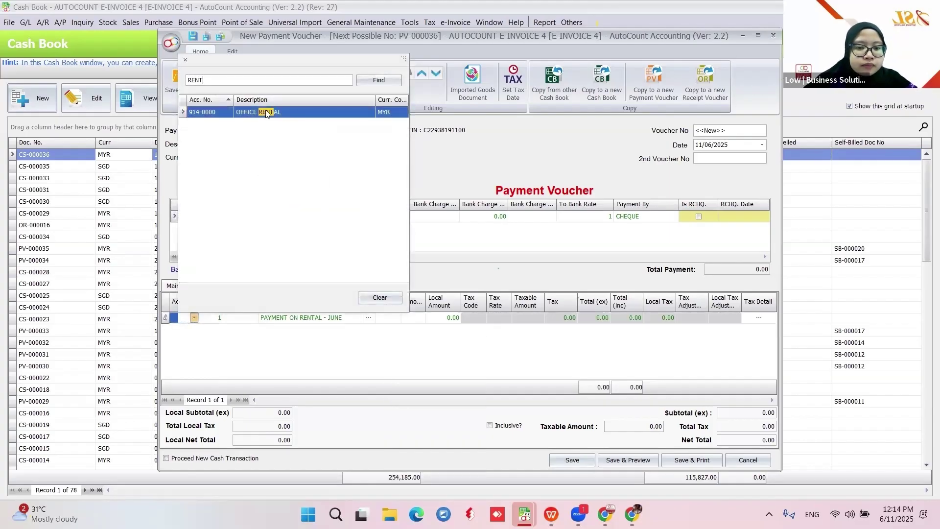
{"action": "key", "text": "Return"}
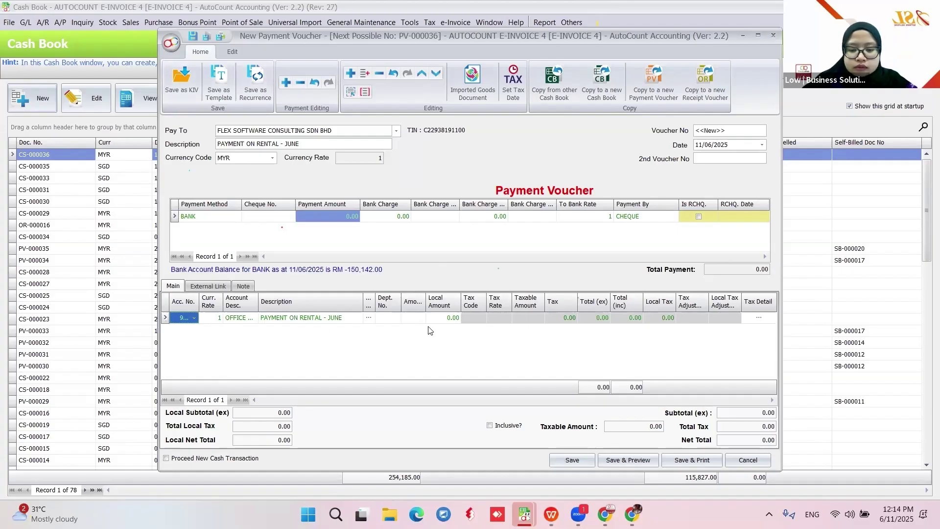
- Set the rental line's amount to 100.00 and save the payment voucher
{"action": "left_click", "coordinate": [418, 319]}
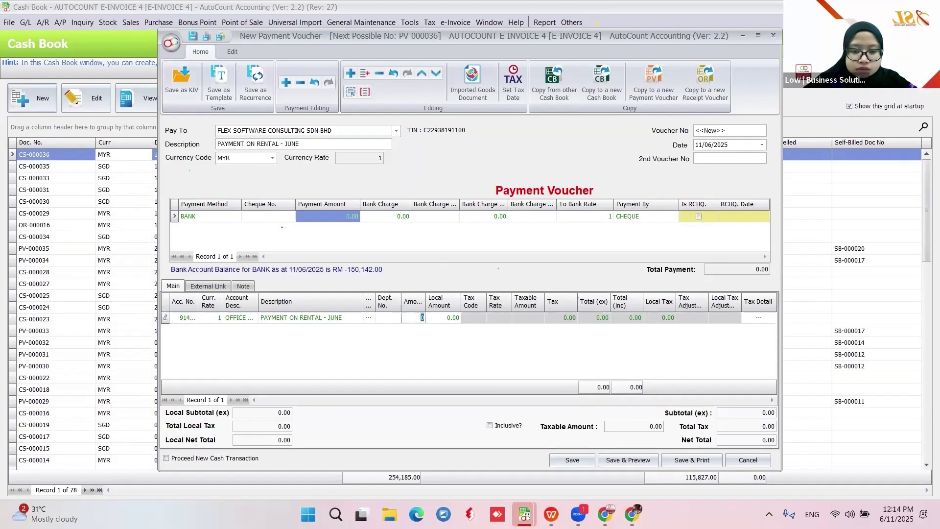
{"action": "key", "text": "Return"}
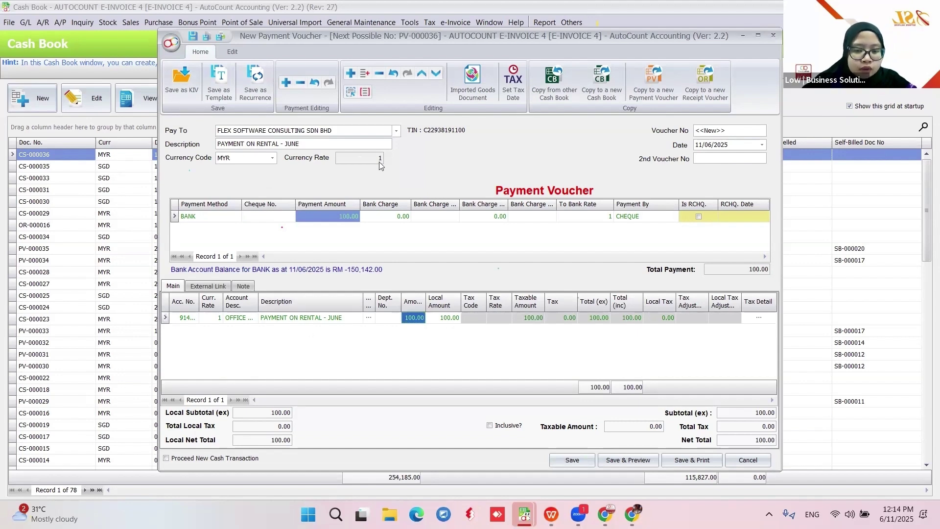
{"action": "left_click", "coordinate": [563, 461]}
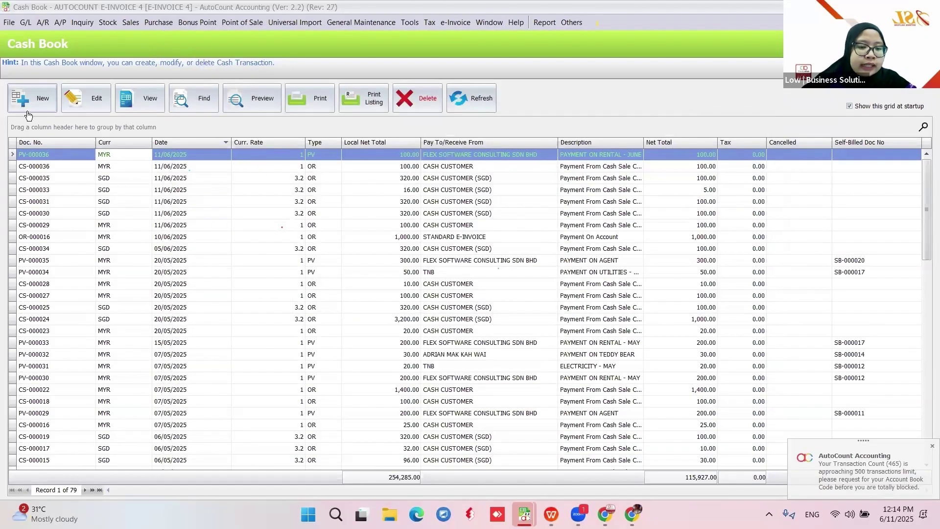
- Create a new payment voucher in the Cash Book with TNB as the payee
{"action": "left_click", "coordinate": [48, 98]}
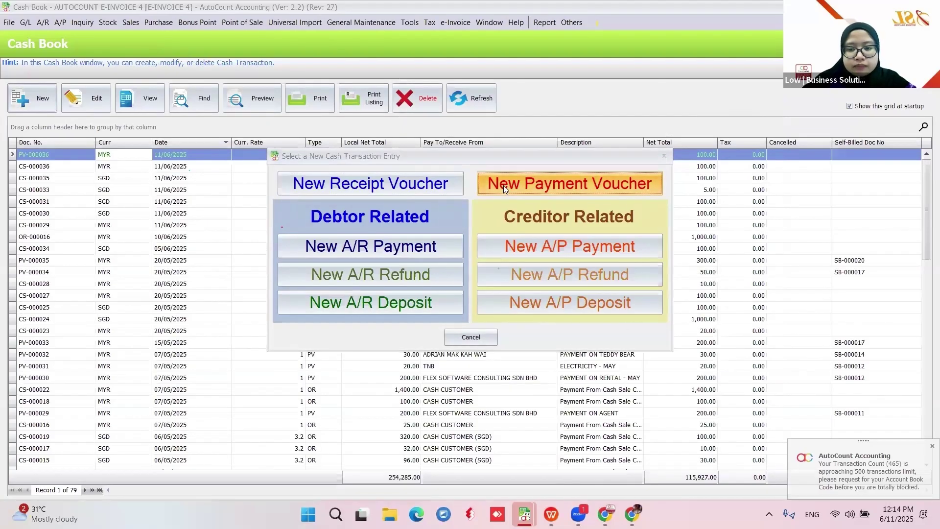
{"action": "left_click", "coordinate": [504, 185]}
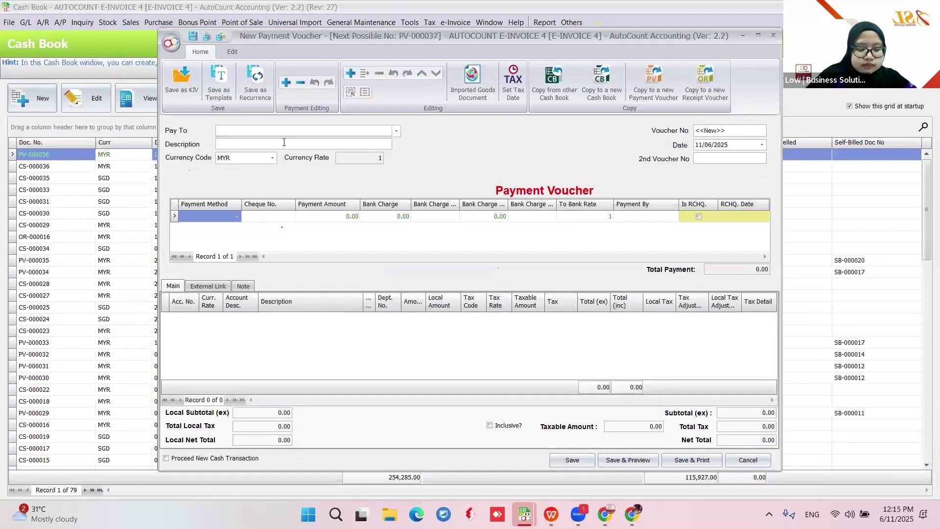
{"action": "type", "text": "TNB"}
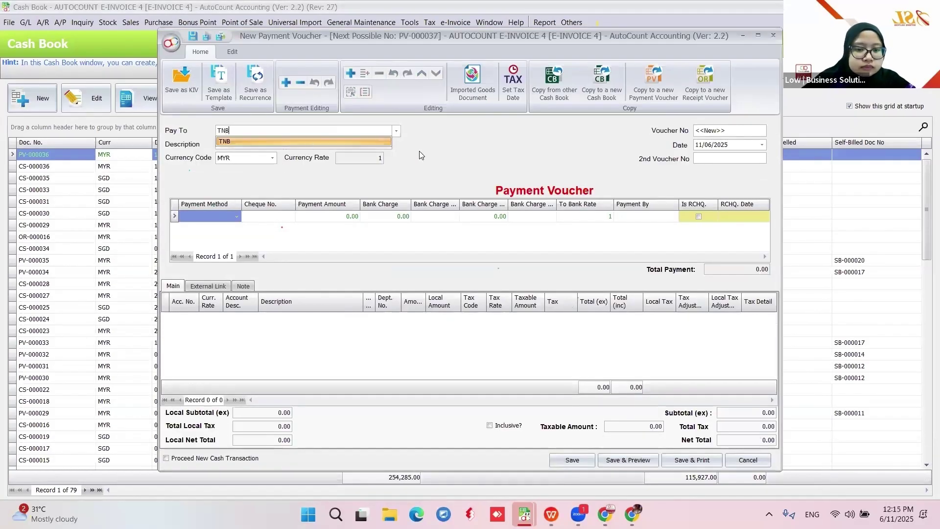
{"action": "left_click", "coordinate": [307, 141]}
- Enter PAYMENT ON UTILITIES - JUNE as the voucher description and choose BANK as the payment method
{"action": "left_click", "coordinate": [307, 142]}
{"action": "type", "text": "PAYME"}
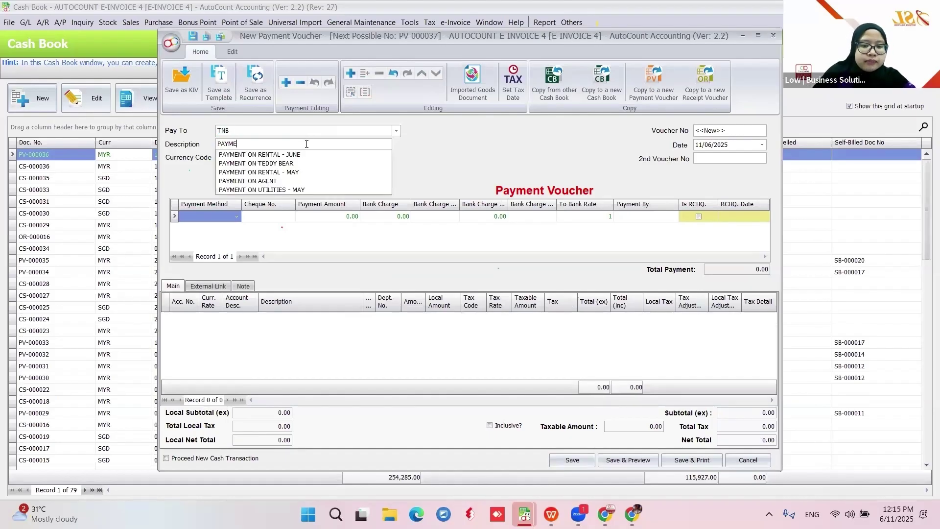
{"action": "type", "text": "NT"}
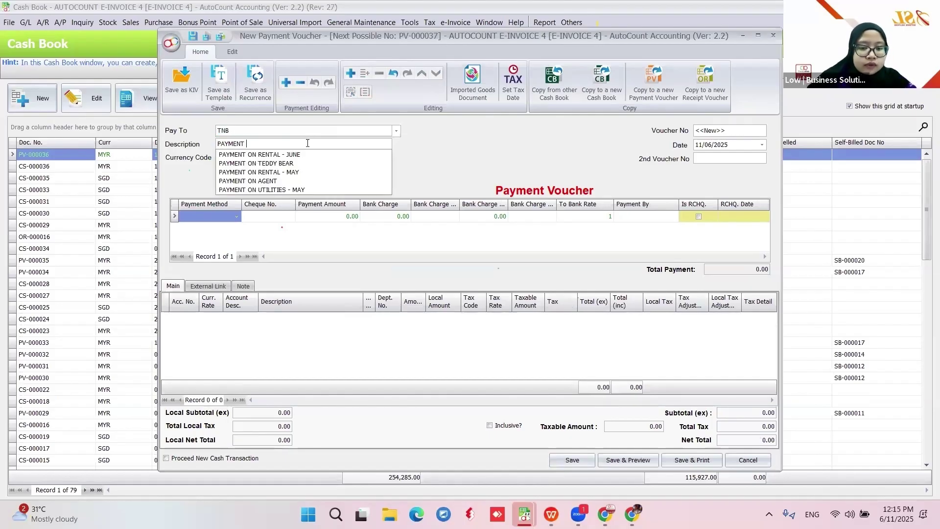
{"action": "left_click", "coordinate": [302, 189]}
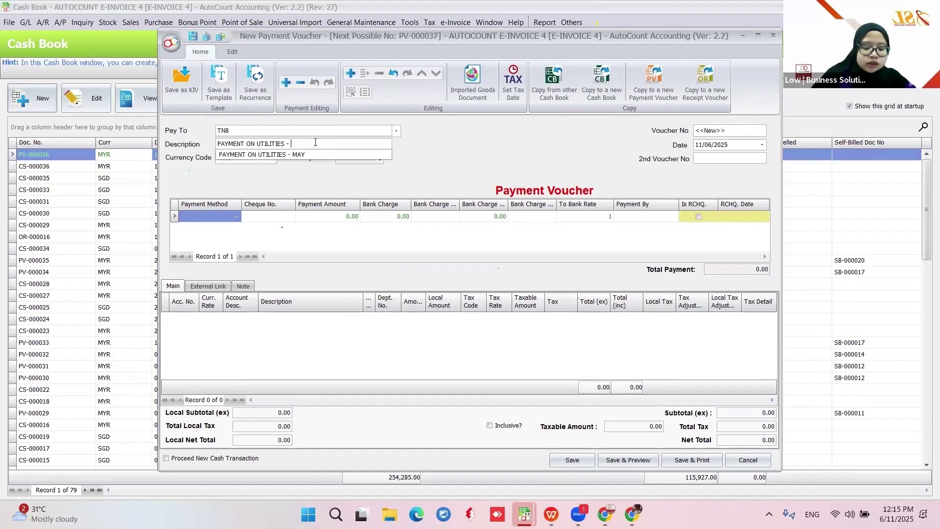
{"action": "type", "text": "JUNE"}
{"action": "key", "text": "Return"}
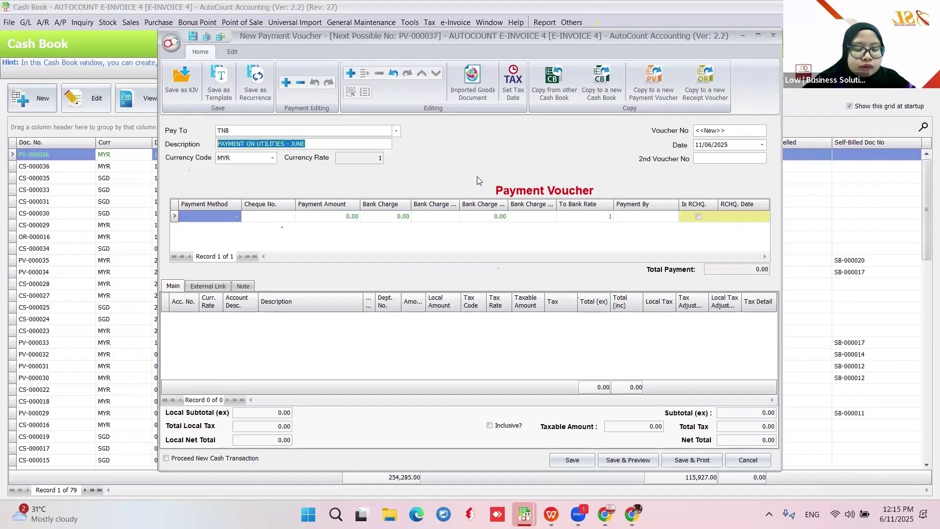
{"action": "left_click", "coordinate": [227, 218]}
{"action": "left_click", "coordinate": [198, 267]}
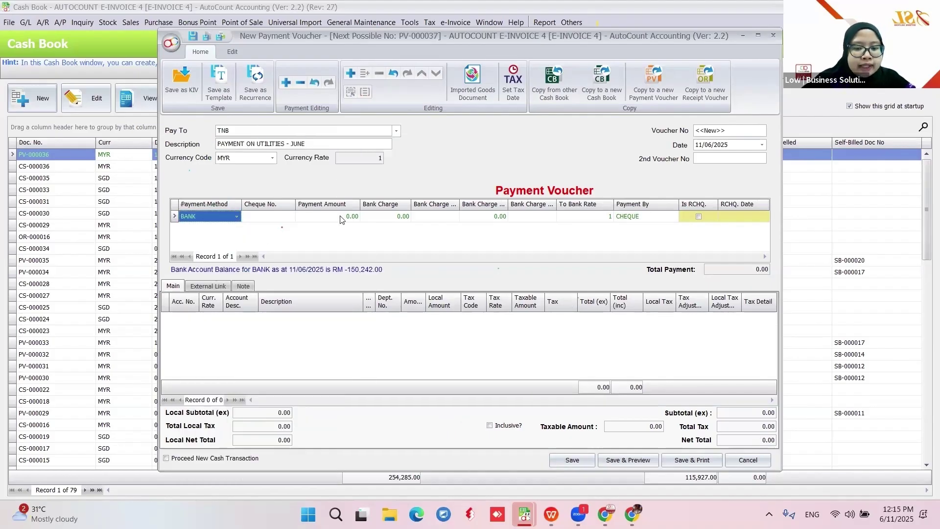
- Add a detail line to the TNB voucher and assign it to the water account, searching the accounts for WAT
{"action": "left_click", "coordinate": [246, 334]}
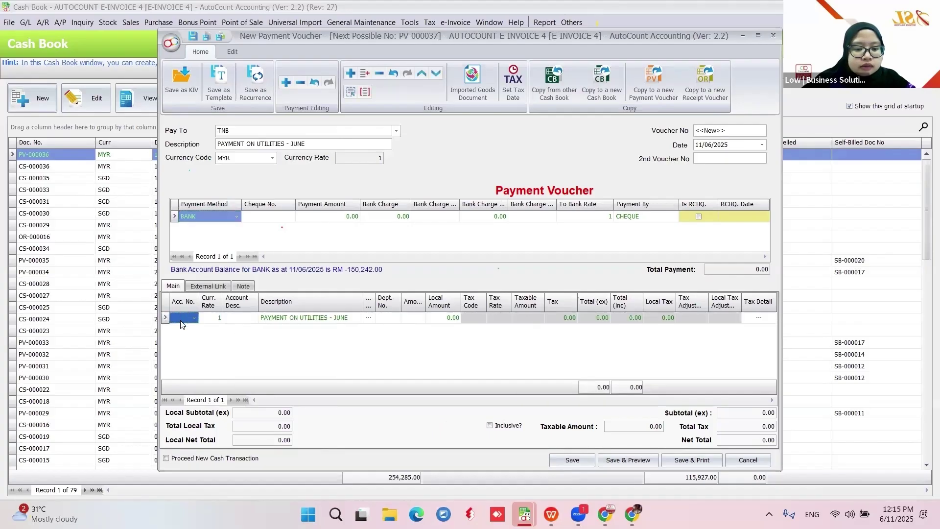
{"action": "left_click", "coordinate": [181, 320]}
{"action": "type", "text": "WA"}
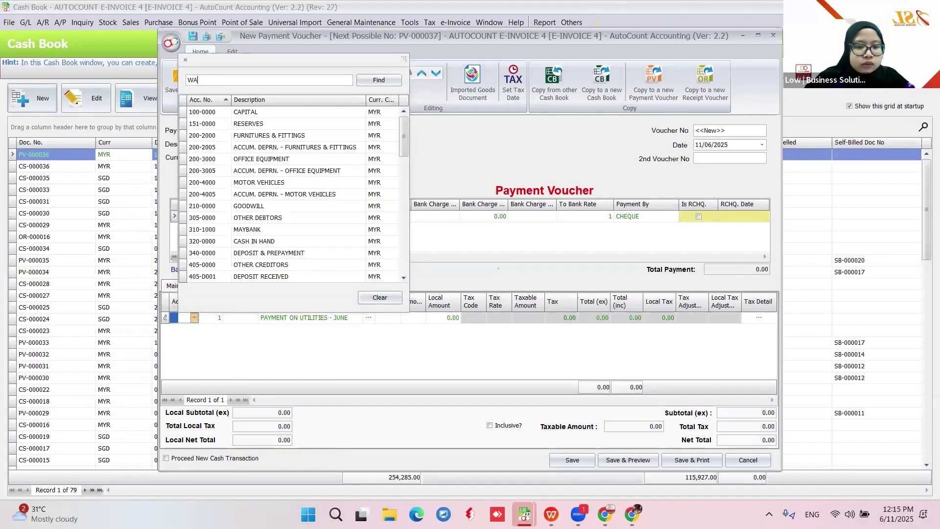
{"action": "type", "text": "T"}
{"action": "key", "text": "Return"}
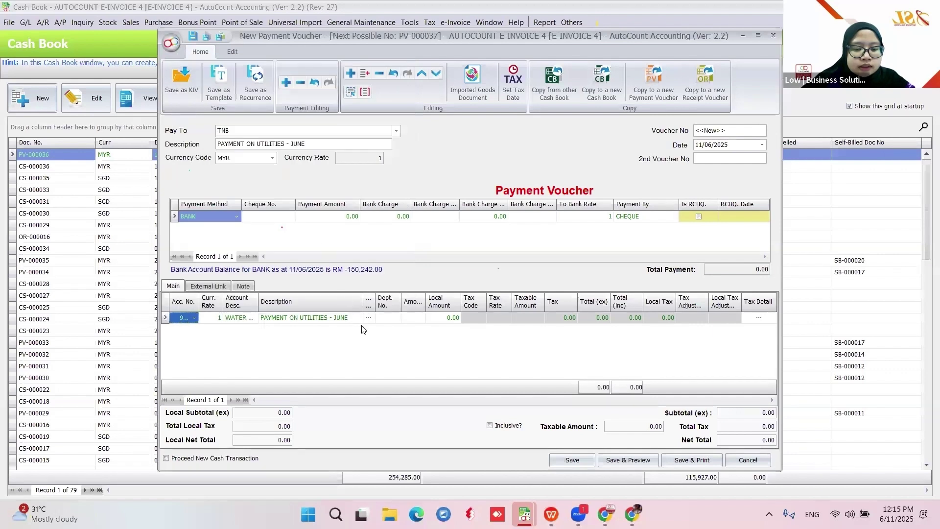
- Set the utilities line's amount to 50.00 and save the payment voucher
{"action": "left_click", "coordinate": [347, 319]}
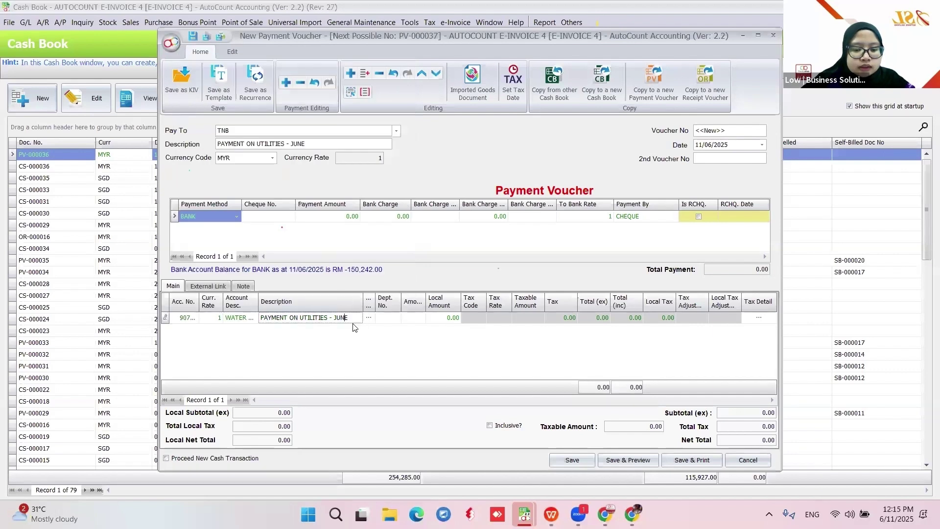
{"action": "left_click", "coordinate": [414, 319]}
{"action": "type", "text": "50"}
{"action": "key", "text": "Return"}
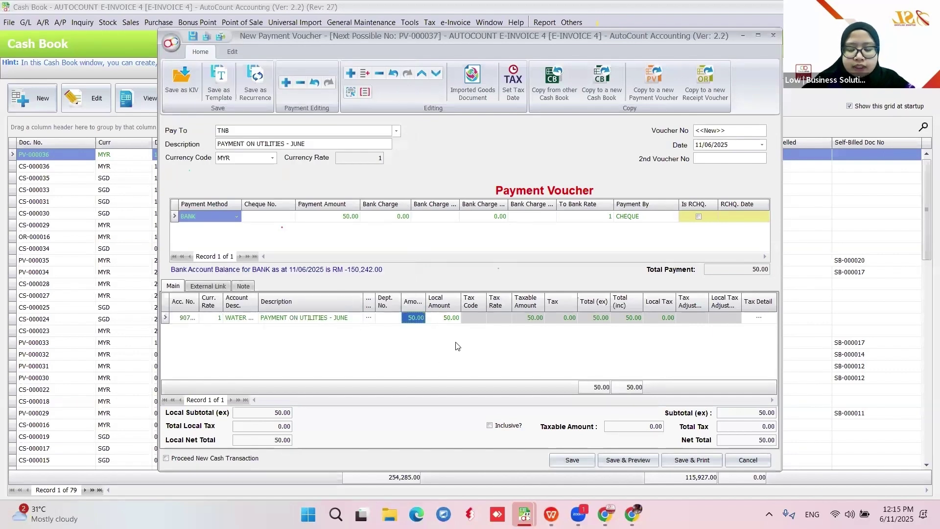
{"action": "left_click", "coordinate": [571, 460]}
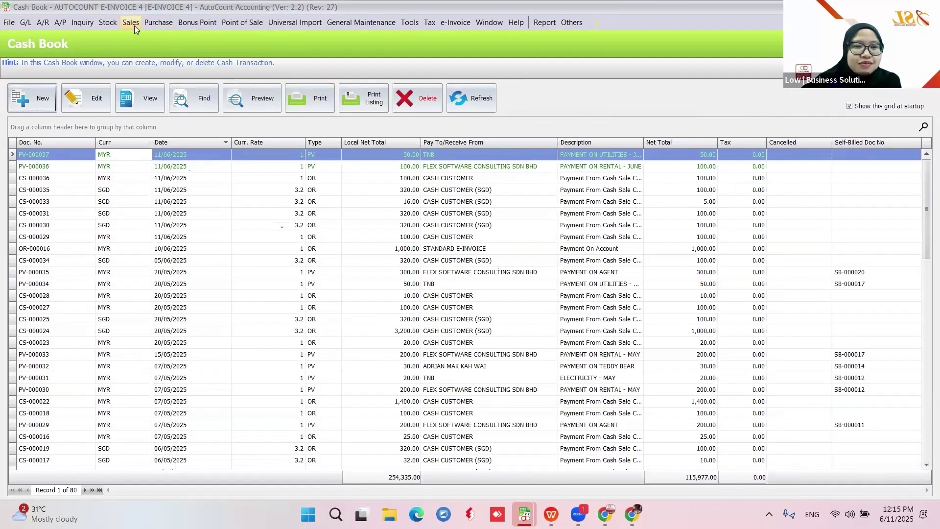
- Go to the self-billed e-Invoice documents and start a new self-billed document
{"action": "left_click", "coordinate": [450, 21]}
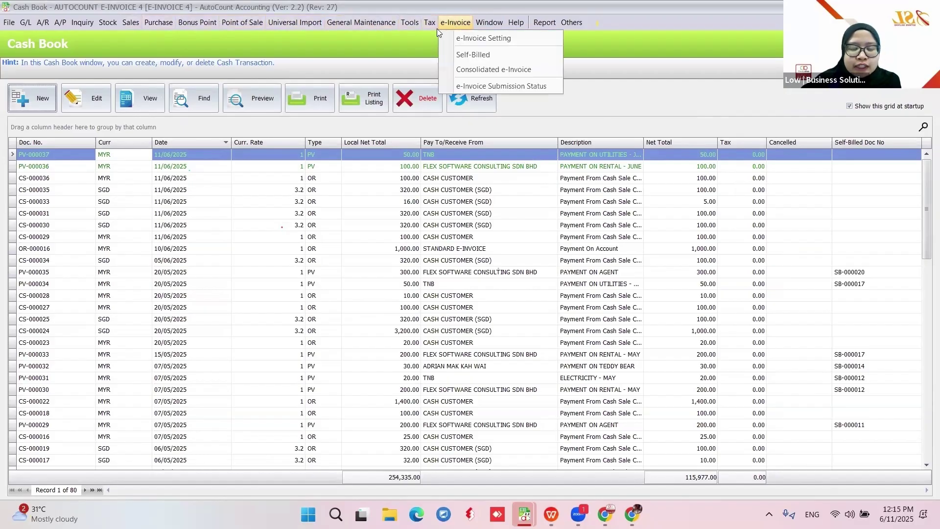
{"action": "left_click", "coordinate": [470, 55]}
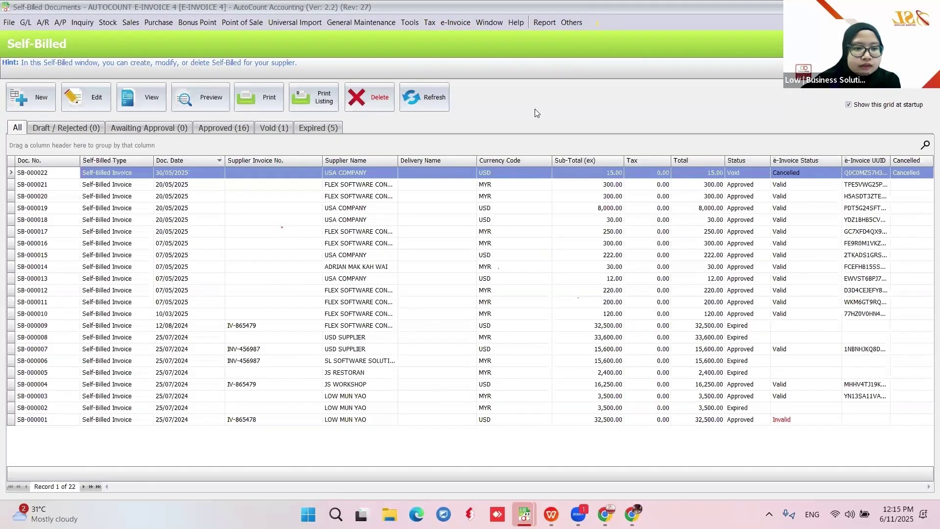
{"action": "left_click", "coordinate": [35, 97]}
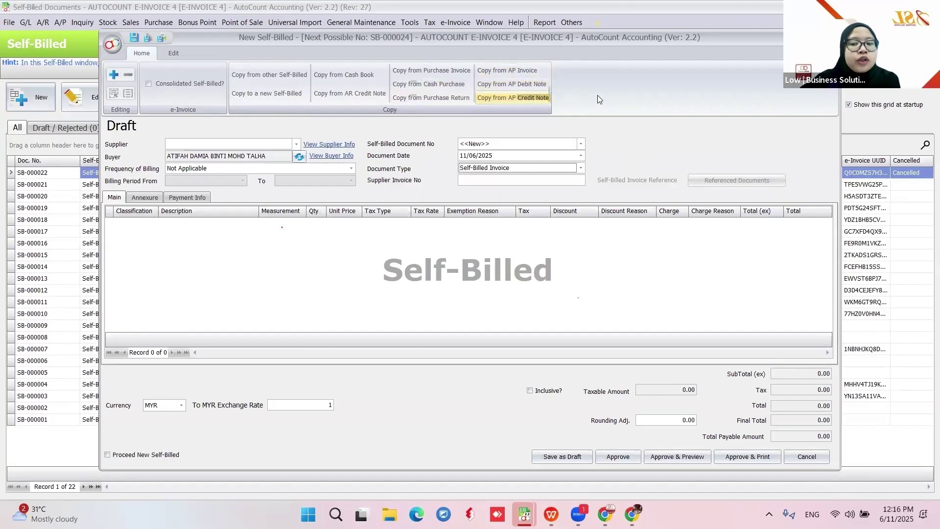
- Copy the June rental and June utilities payment vouchers from the Cash Book into the current self-billed document using Normal Copy
{"action": "left_click", "coordinate": [349, 75]}
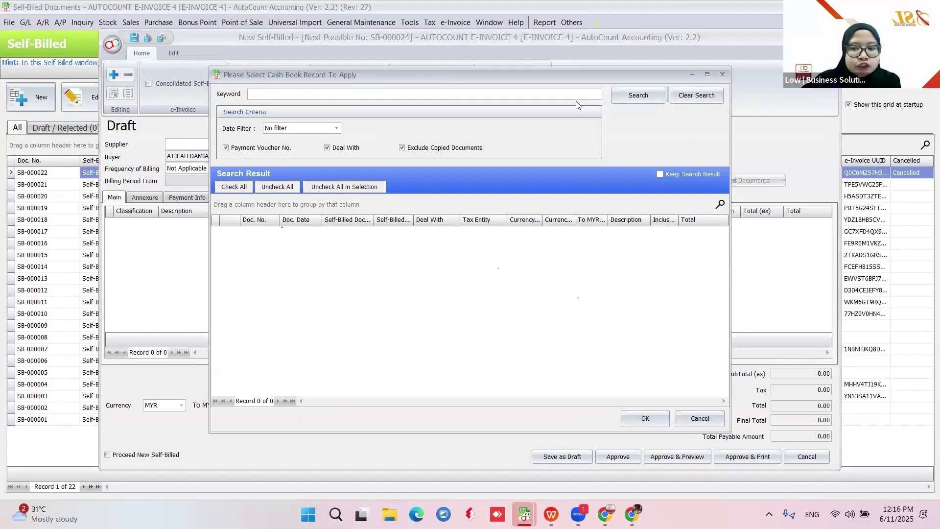
{"action": "left_click", "coordinate": [637, 93]}
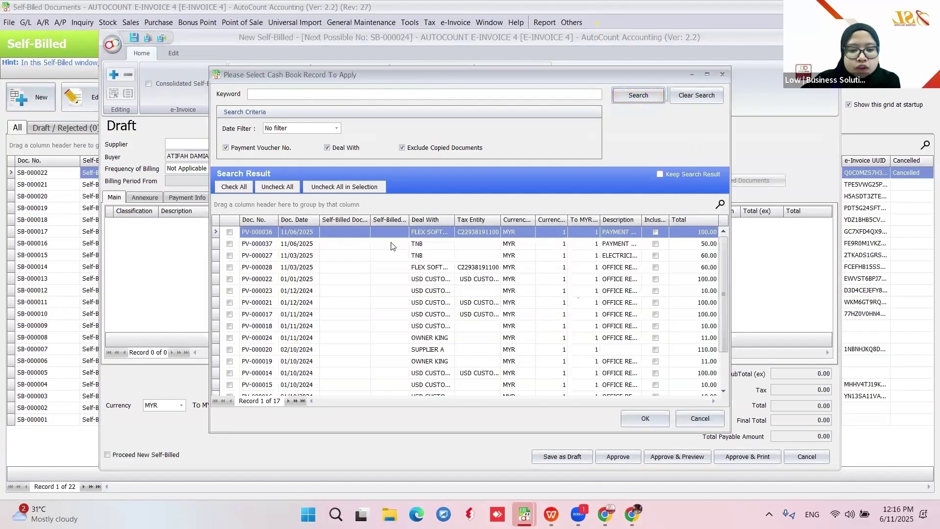
{"action": "left_click", "coordinate": [230, 233]}
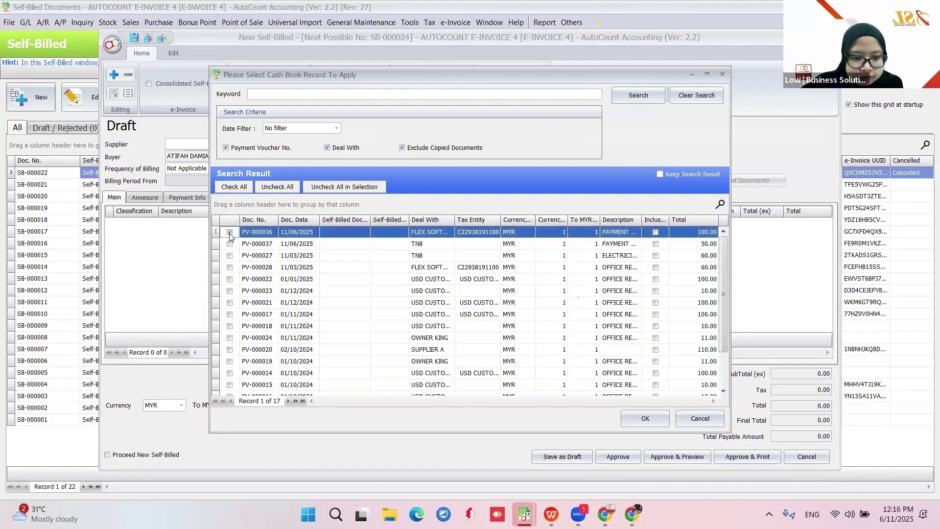
{"action": "left_click", "coordinate": [230, 244]}
{"action": "left_click", "coordinate": [230, 244]}
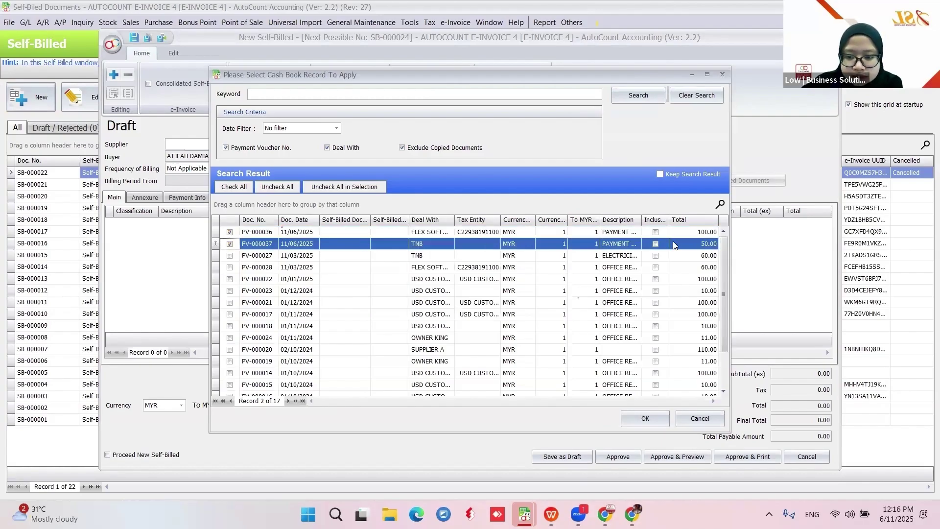
{"action": "left_click_drag", "start_coordinate": [640, 221], "coordinate": [691, 230]}
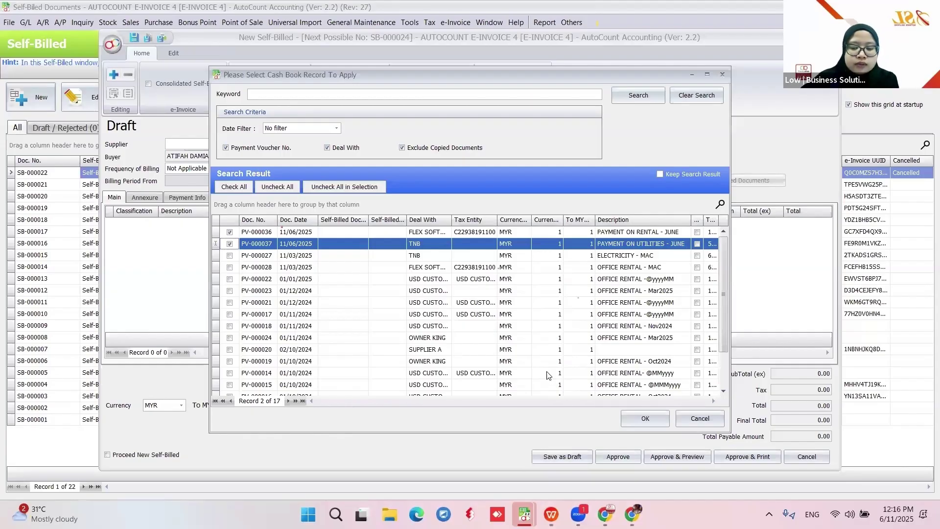
{"action": "left_click", "coordinate": [649, 419]}
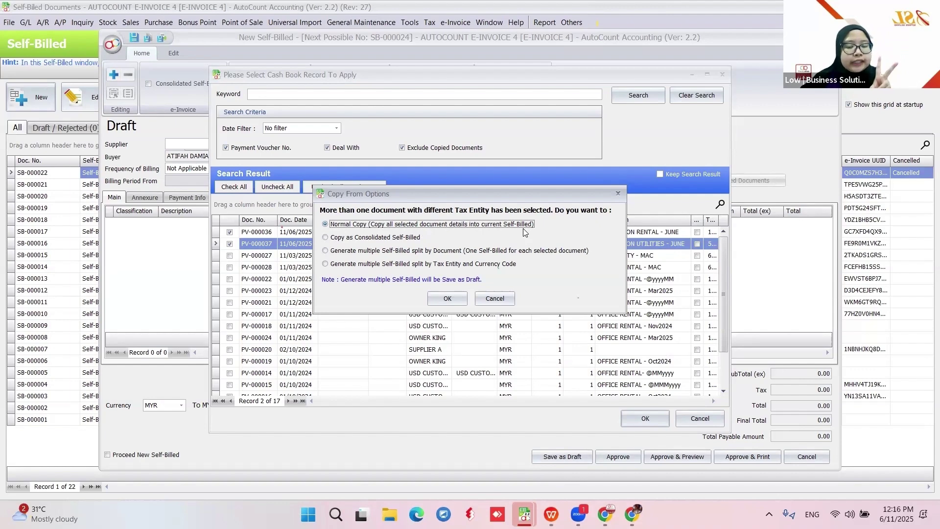
{"action": "left_click", "coordinate": [444, 304]}
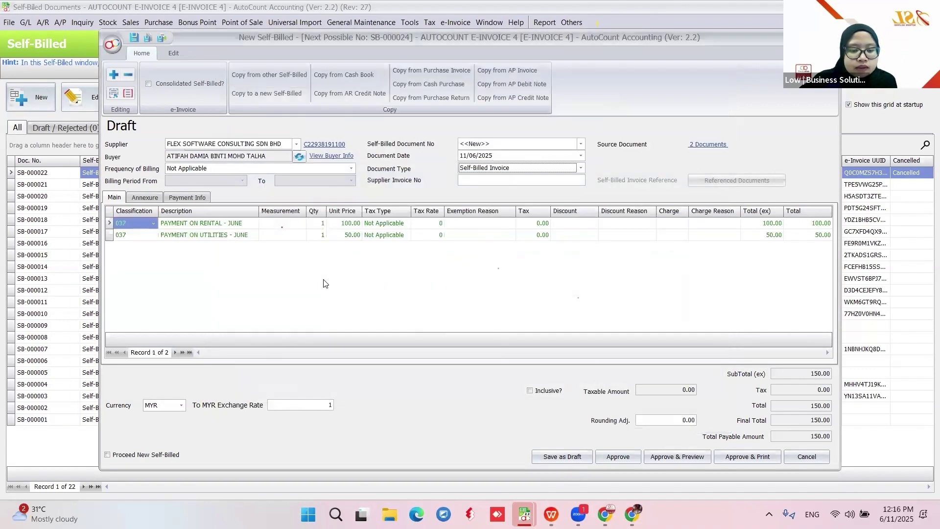
- Set the classification of both the rental and utilities lines to 036, Self-billed - Others
{"action": "left_click", "coordinate": [153, 223]}
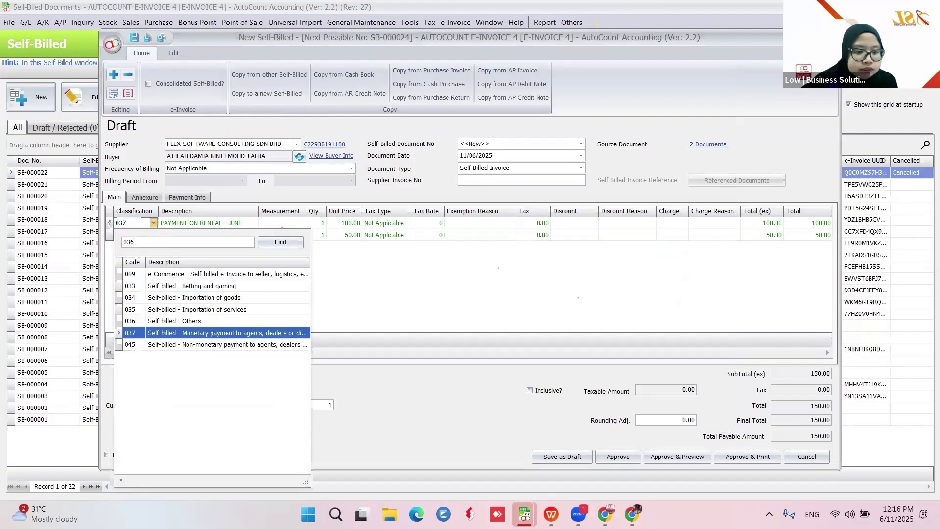
{"action": "key", "text": "Return"}
{"action": "double_click", "coordinate": [169, 274]}
{"action": "left_click", "coordinate": [153, 239]}
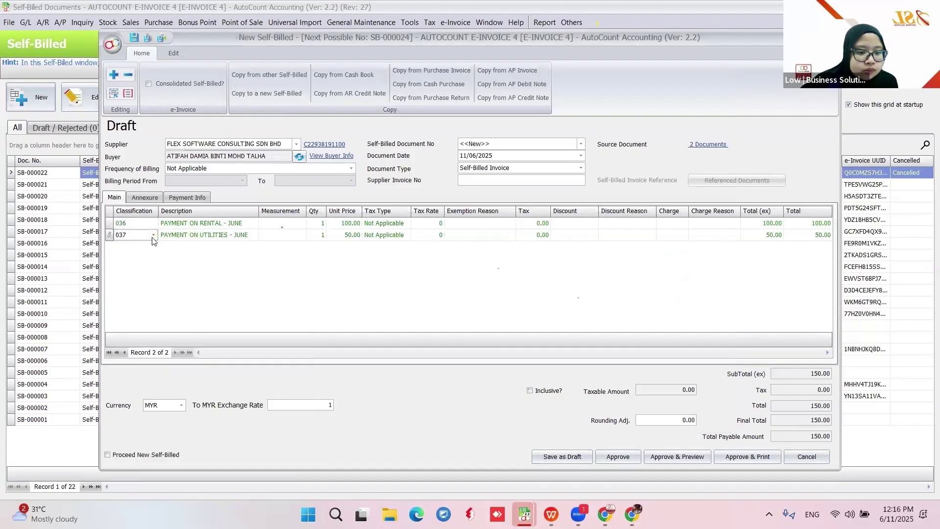
{"action": "left_click", "coordinate": [153, 237]}
{"action": "double_click", "coordinate": [276, 333]}
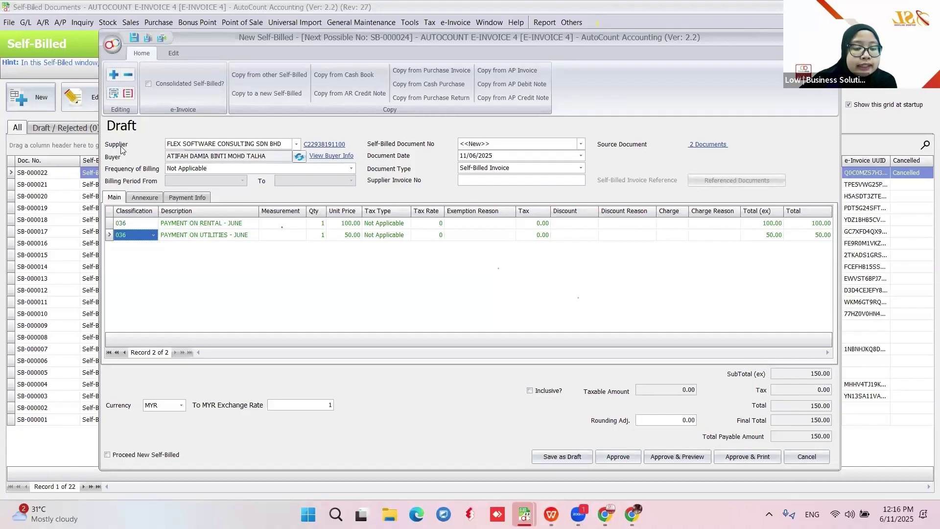
- Review the supplier's tax entity information on the self-billed draft and return to the draft
{"action": "left_click", "coordinate": [324, 145]}
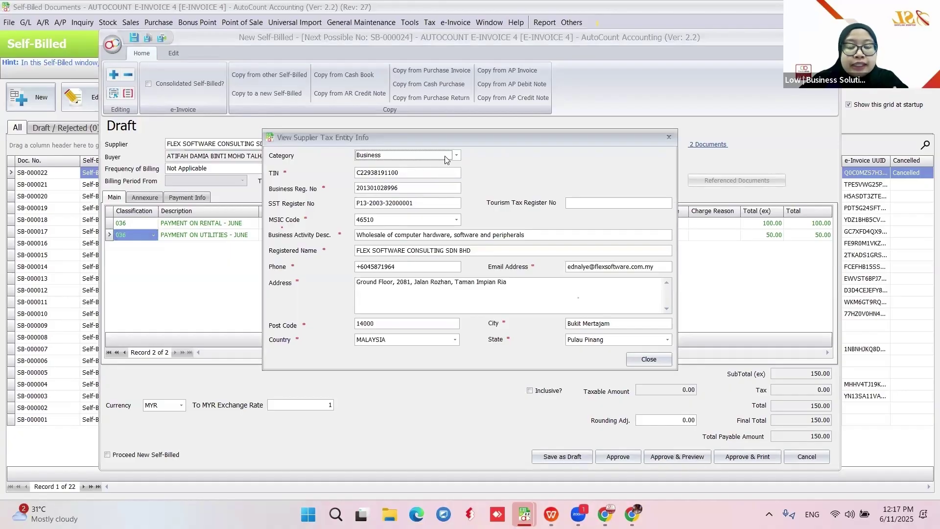
{"action": "left_click", "coordinate": [669, 137]}
{"action": "left_click", "coordinate": [512, 97]}
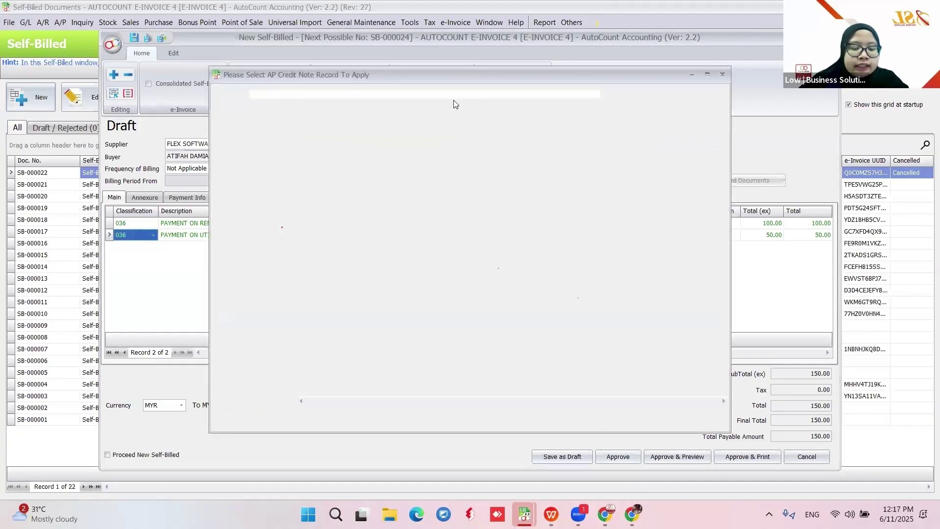
{"action": "key", "text": "Escape"}
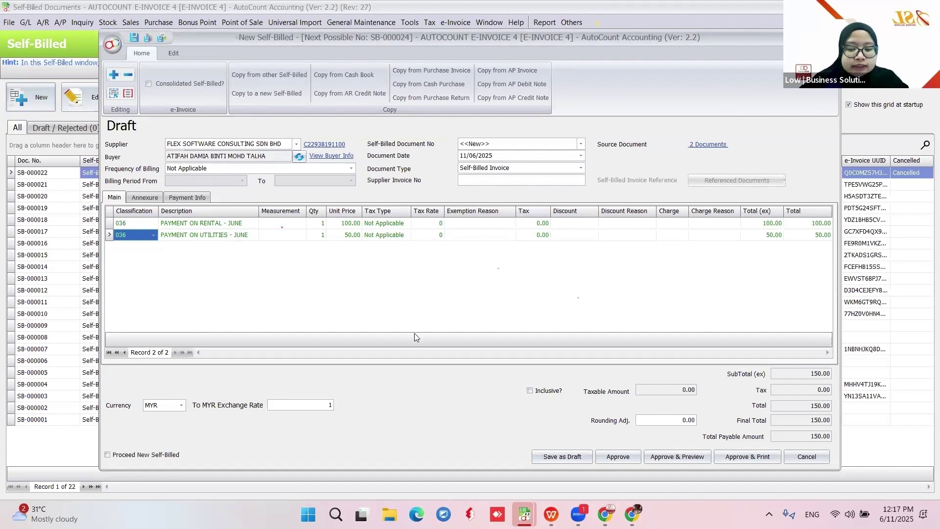
- Approve the self-billed invoice and refresh the document list to update its e-Invoice status
{"action": "left_click", "coordinate": [616, 457]}
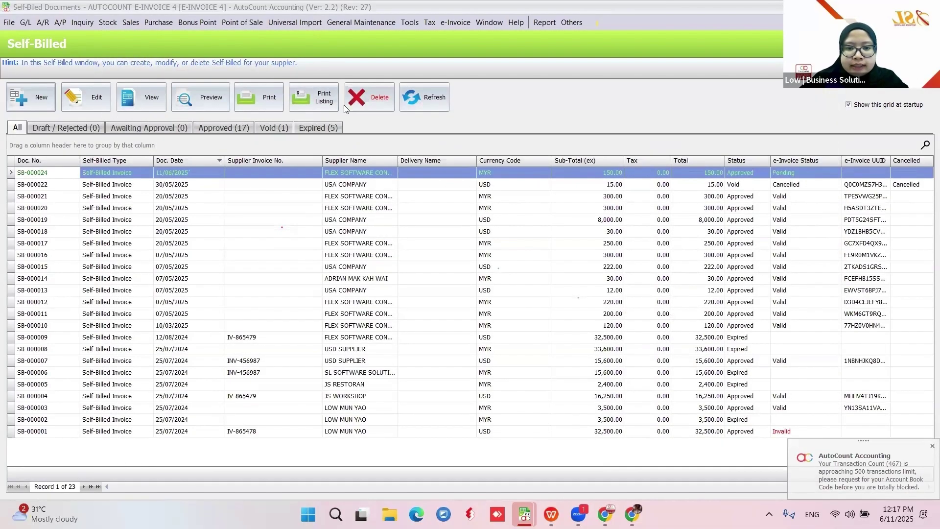
{"action": "left_click", "coordinate": [426, 97]}
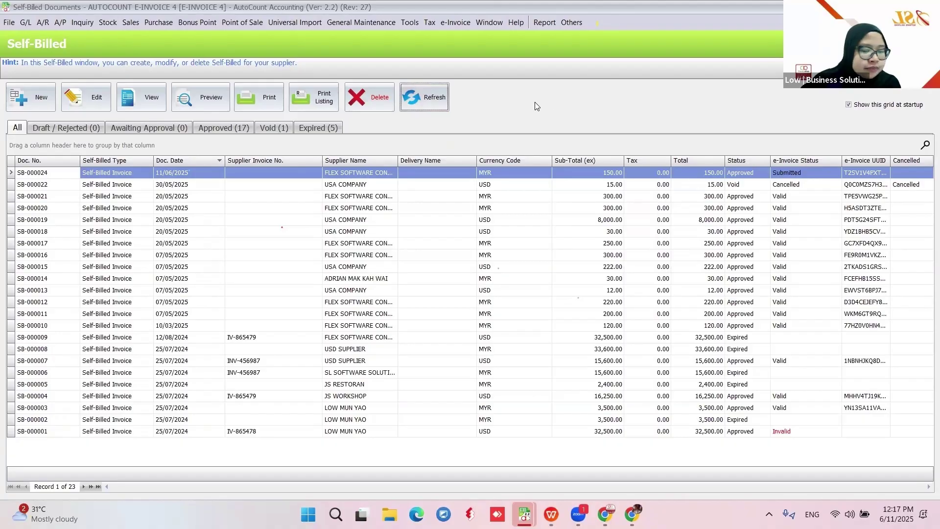
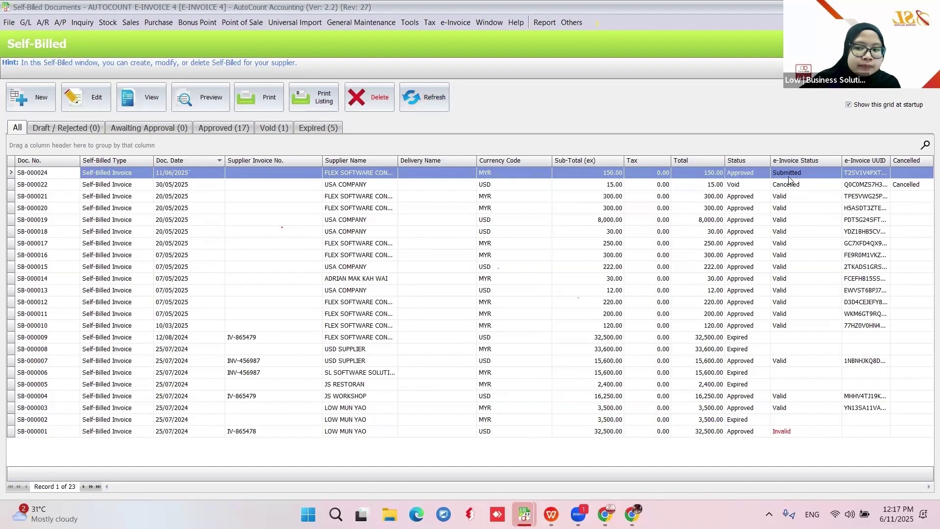
- Open the OWNER RENTAL debtor account for editing from the debtor maintenance list
{"action": "left_click", "coordinate": [41, 25]}
{"action": "left_click", "coordinate": [49, 34]}
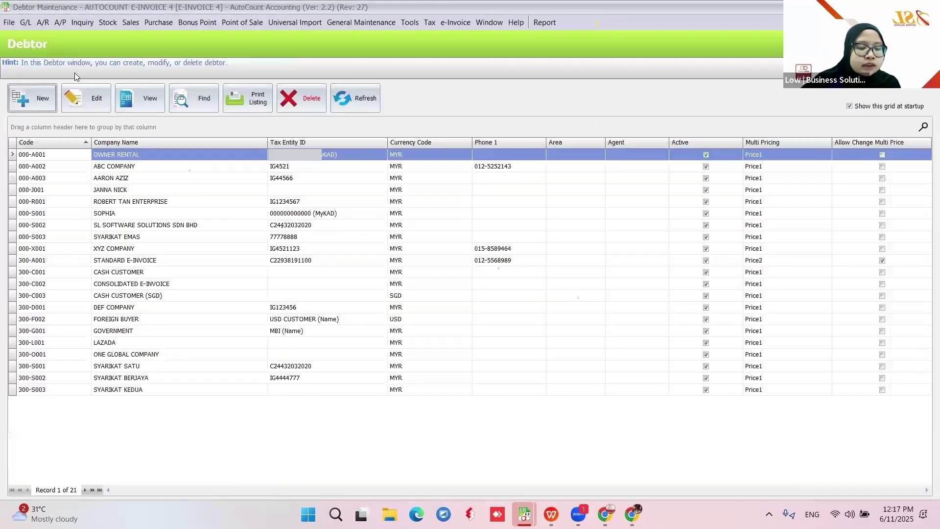
{"action": "left_click", "coordinate": [97, 105]}
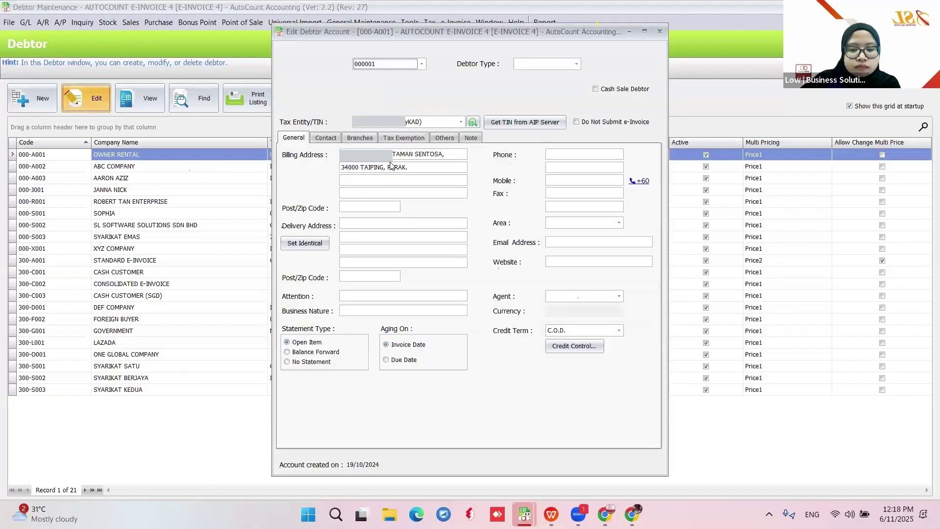
- Edit the OWNER RENTAL tax entity's phone number by removing the hyphen and adding the +6 prefix, and save the tax entity
{"action": "left_click", "coordinate": [472, 123]}
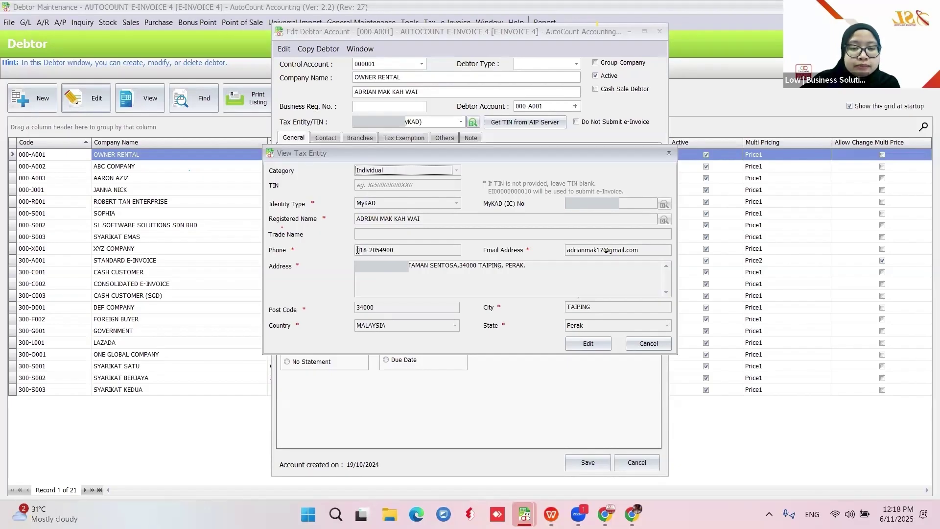
{"action": "left_click", "coordinate": [588, 348]}
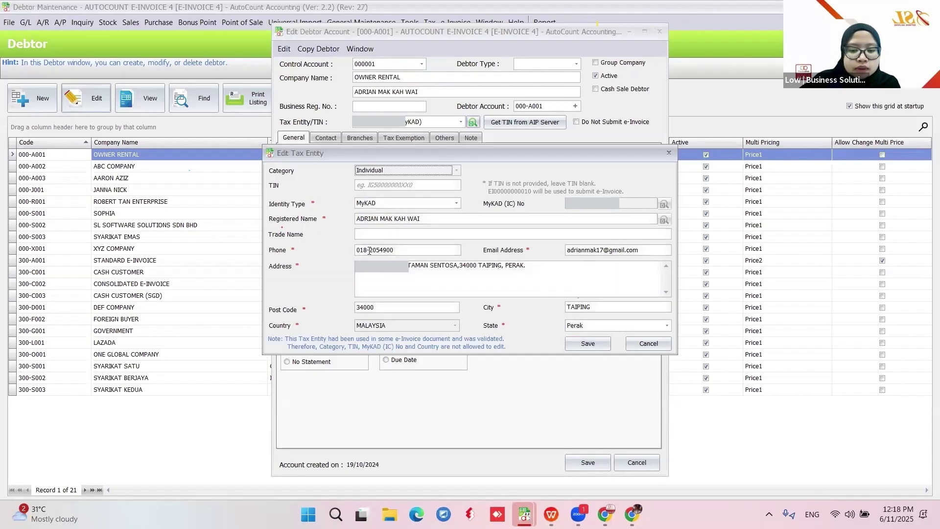
{"action": "left_click", "coordinate": [369, 249]}
{"action": "key", "text": "BackSpace"}
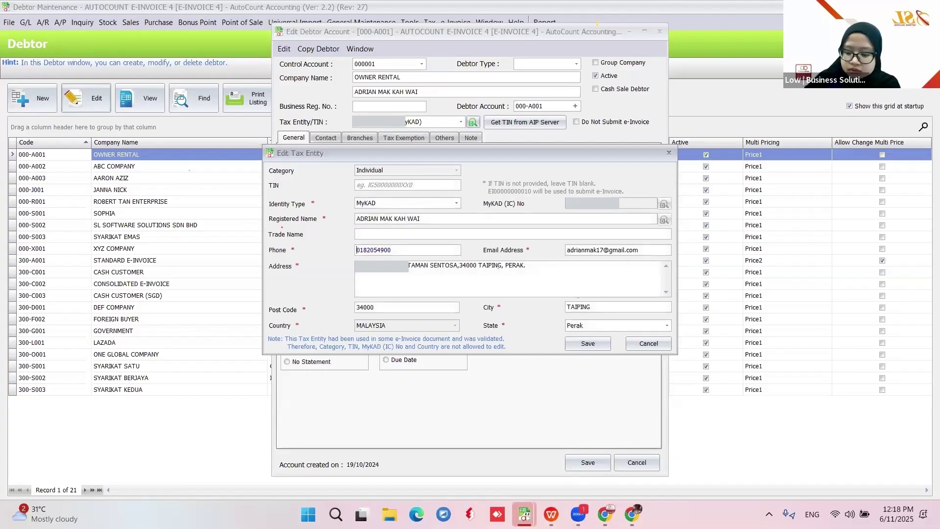
{"action": "key", "text": "Home"}
{"action": "type", "text": "+6"}
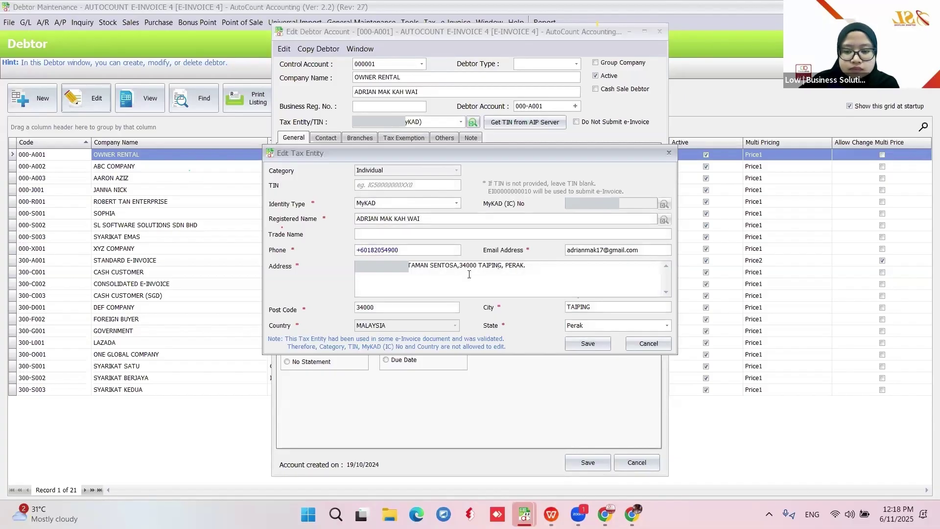
{"action": "left_click", "coordinate": [576, 345]}
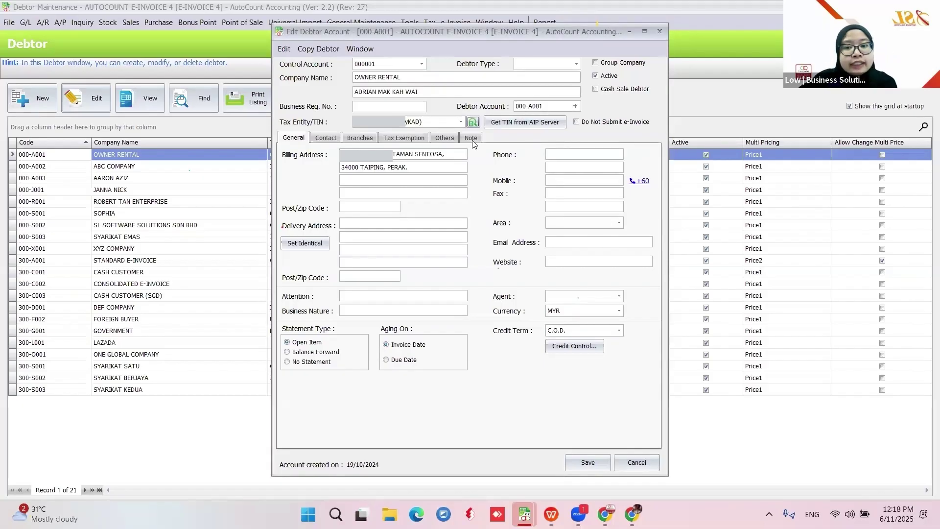
- Review the saved tax entity details and close the OWNER RENTAL debtor account without saving it
{"action": "left_click", "coordinate": [473, 121]}
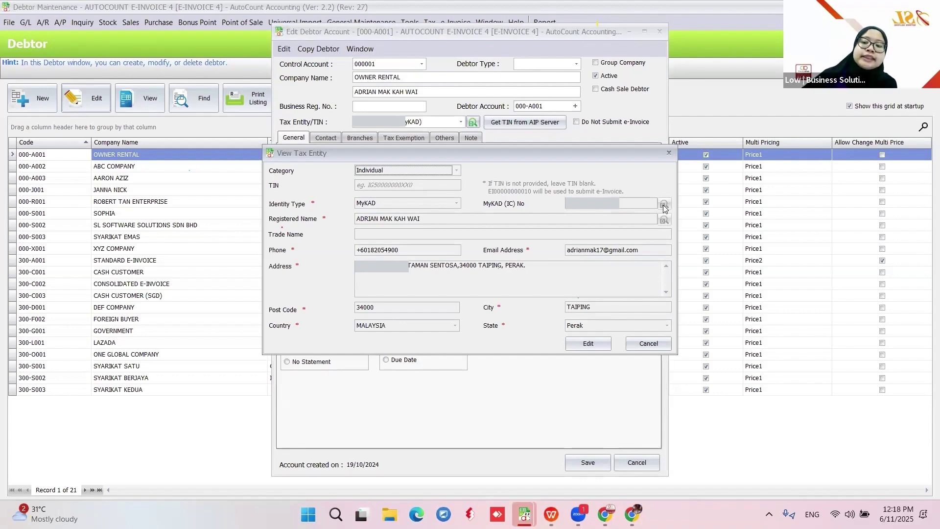
{"action": "left_click", "coordinate": [670, 152]}
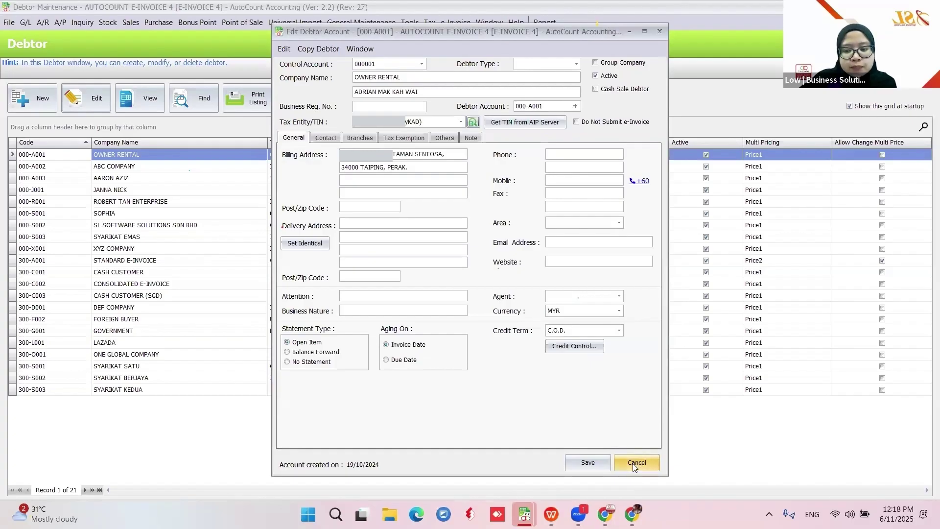
{"action": "left_click", "coordinate": [635, 468]}
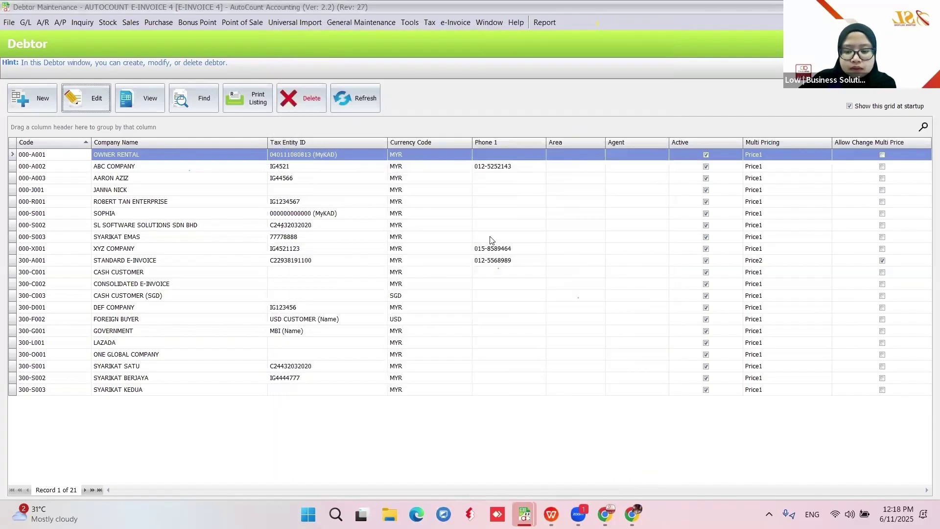
- Return to the Self-Billed documents list and refresh the e-Invoice statuses
{"action": "mouse_move", "coordinate": [523, 512]}
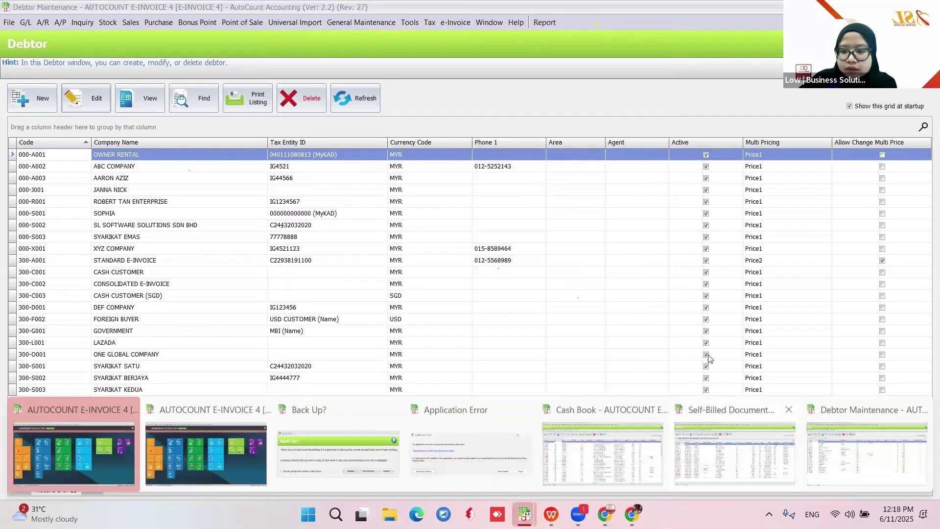
{"action": "left_click", "coordinate": [759, 426]}
{"action": "left_click", "coordinate": [427, 104]}
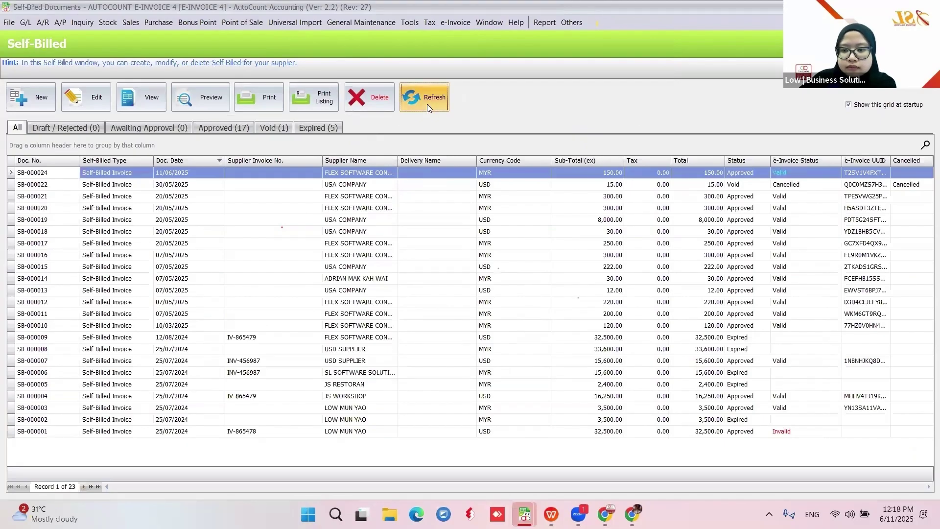
- Preview the 11/06/2025 self-billed invoice with the Self-Billed report, check it down to the validation QR code, and close the preview
{"action": "left_click", "coordinate": [197, 98]}
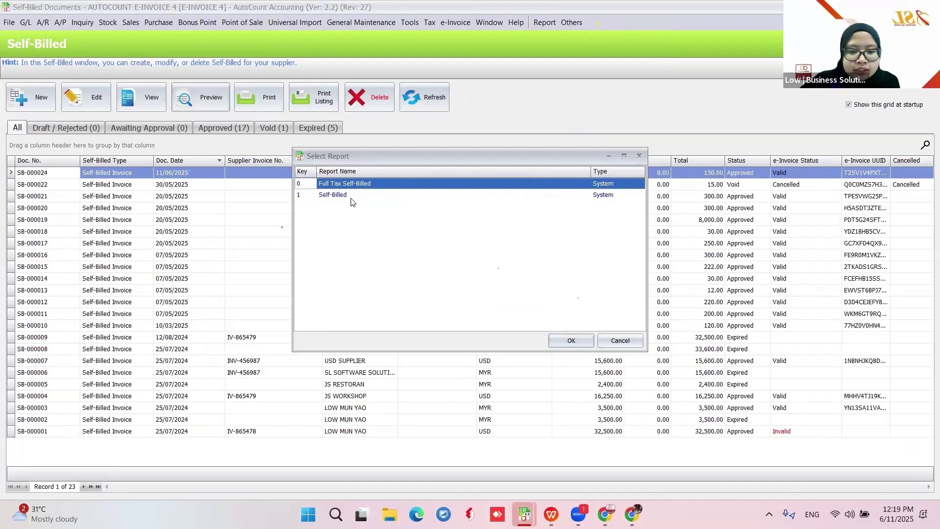
{"action": "left_click", "coordinate": [346, 195]}
{"action": "left_click", "coordinate": [566, 341]}
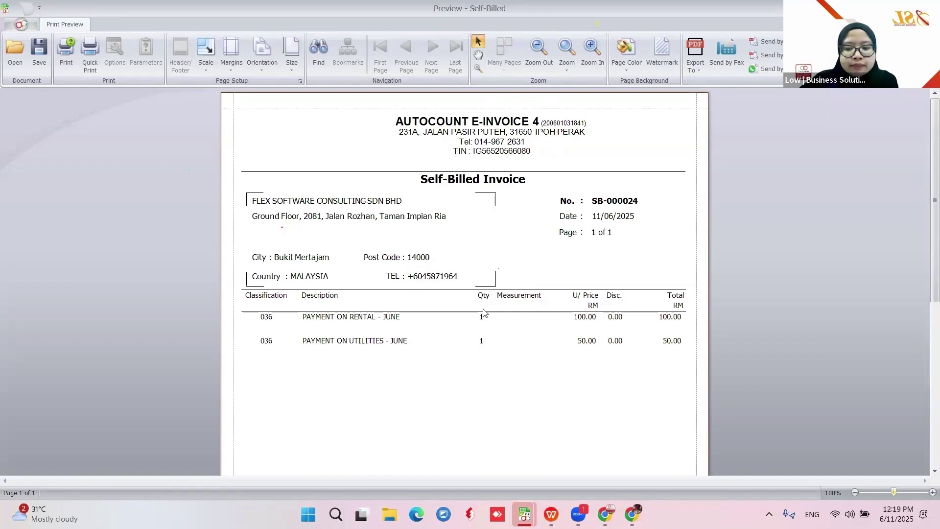
{"action": "scroll", "coordinate": [483, 312], "scroll_direction": "down", "scroll_amount": 5}
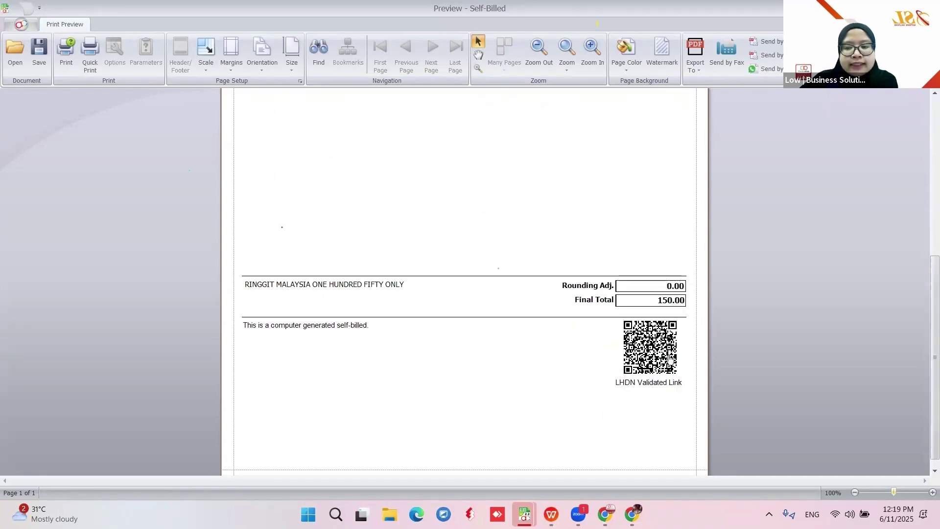
{"action": "key", "text": "Escape"}
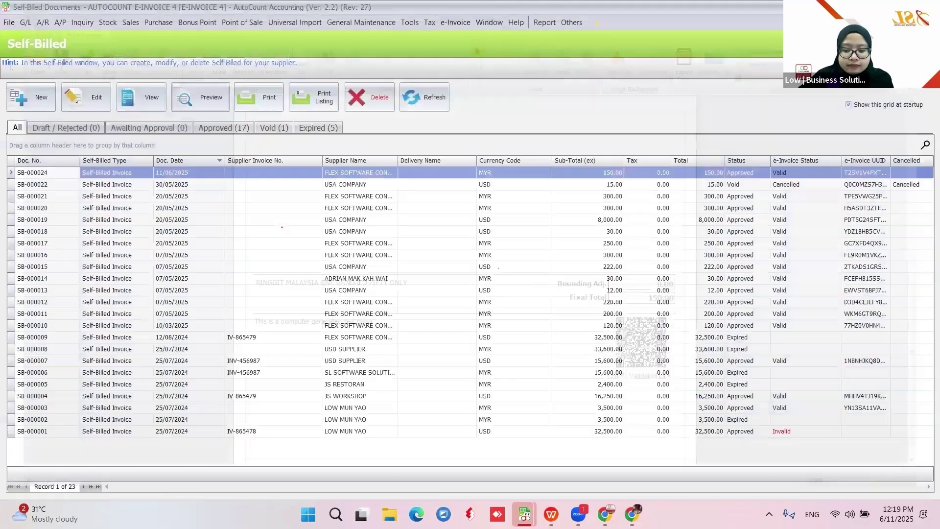
- Switch to the WPS training slides, review them up to the importation of services timeline, and return to AutoCount's main window
{"action": "left_click", "coordinate": [551, 514]}
{"action": "left_click", "coordinate": [836, 320]}
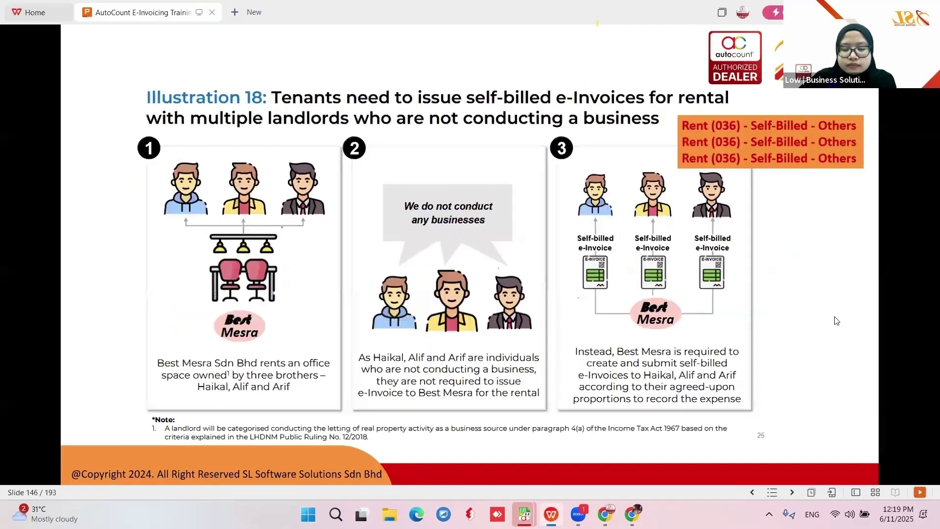
{"action": "left_click", "coordinate": [837, 321]}
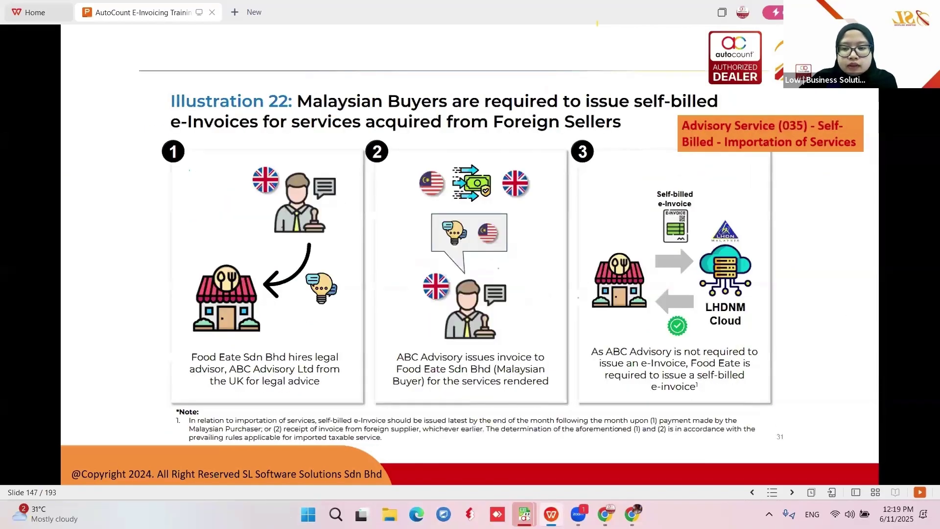
{"action": "key", "text": "Right"}
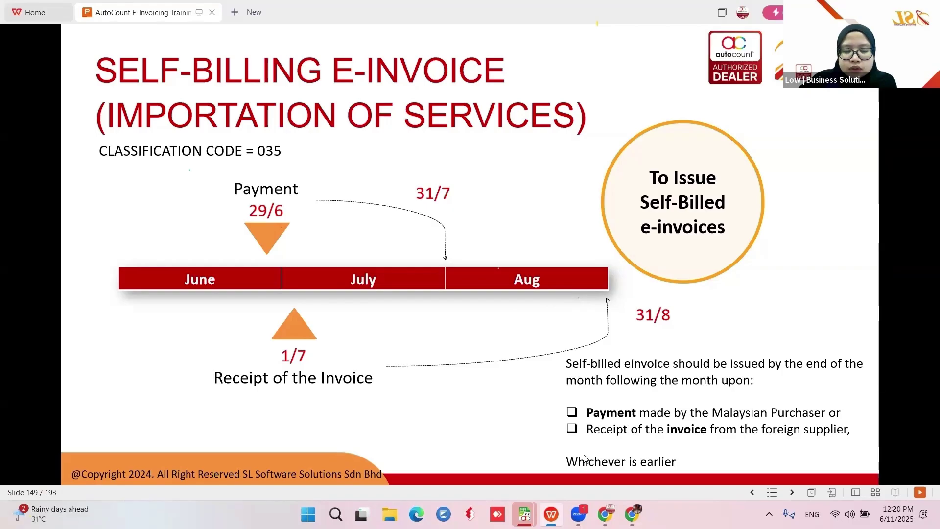
{"action": "mouse_move", "coordinate": [524, 514]}
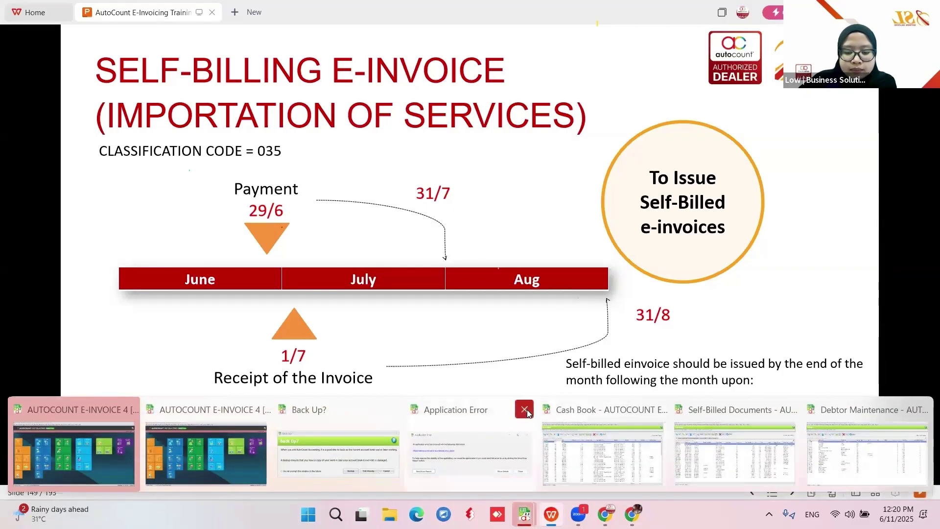
{"action": "left_click", "coordinate": [524, 410]}
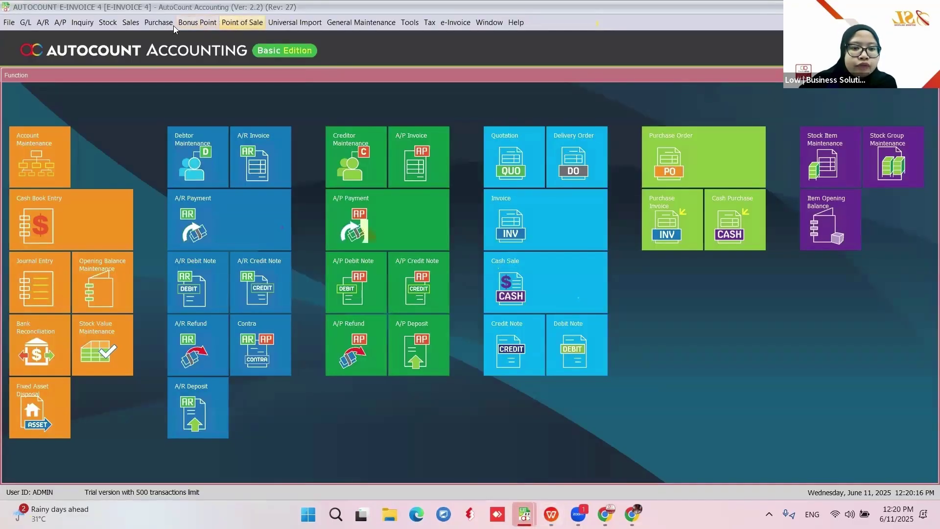
{"action": "left_click", "coordinate": [158, 22]}
{"action": "left_click", "coordinate": [162, 34]}
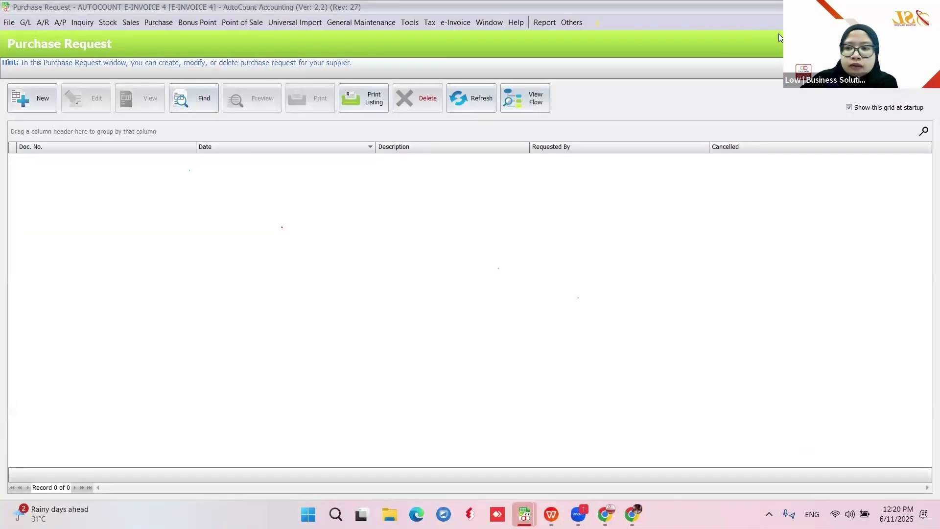
{"action": "key", "text": "Escape"}
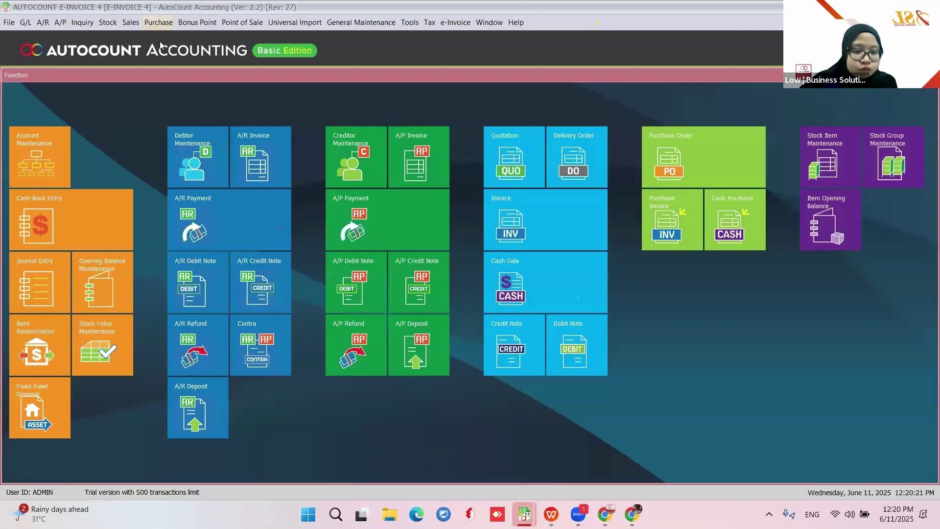
- Create a new purchase invoice for creditor 400-U001, USD SUPPLIER
{"action": "left_click", "coordinate": [158, 22]}
{"action": "left_click", "coordinate": [189, 101]}
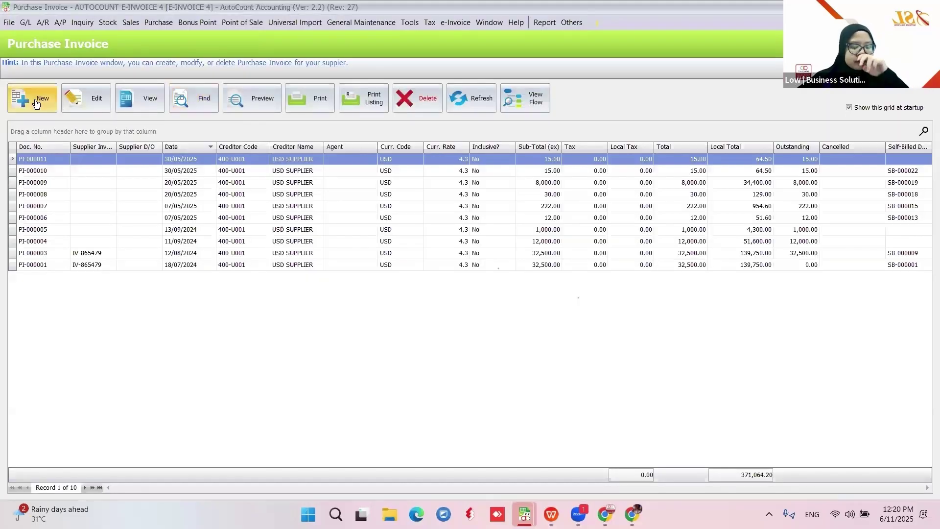
{"action": "left_click", "coordinate": [36, 102]}
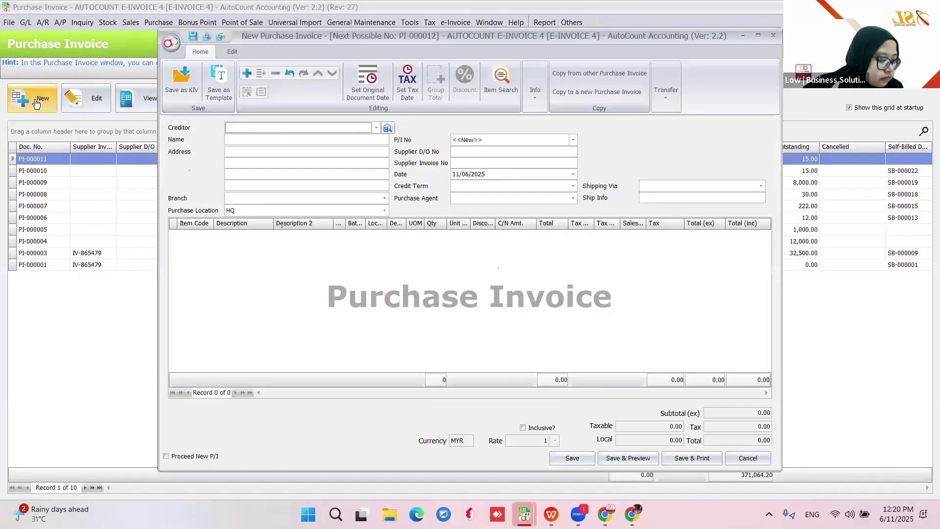
{"action": "left_click", "coordinate": [376, 128]}
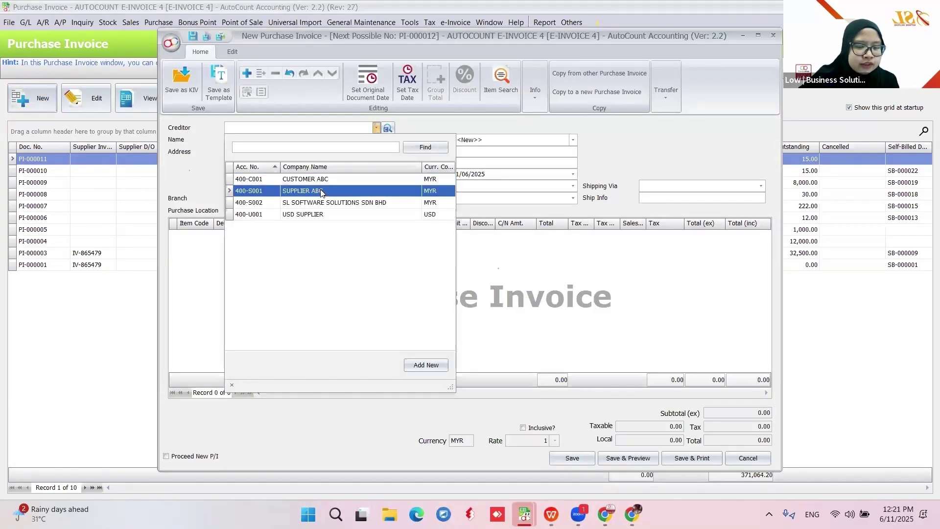
{"action": "left_click", "coordinate": [316, 214]}
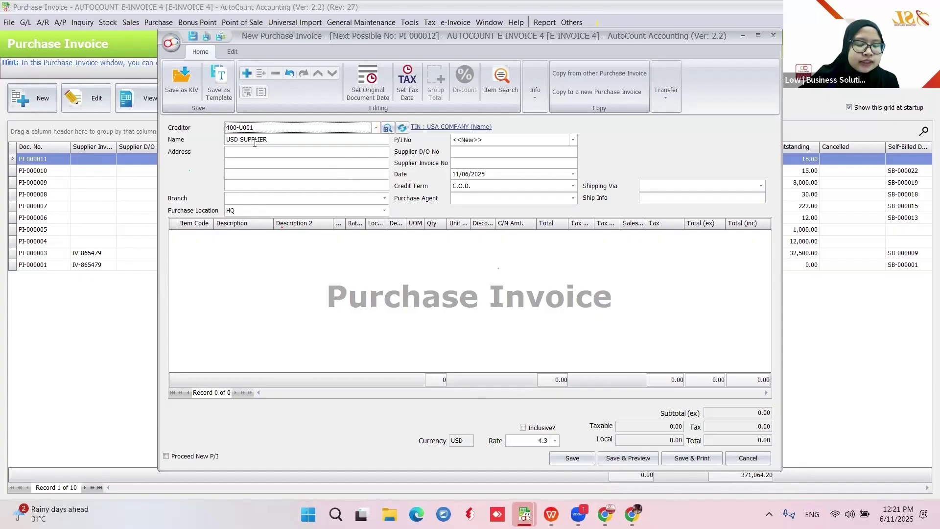
- Add a detail line to the purchase invoice with item RS-001, REPAIR & SERVICE
{"action": "right_click", "coordinate": [280, 250]}
{"action": "left_click", "coordinate": [301, 258]}
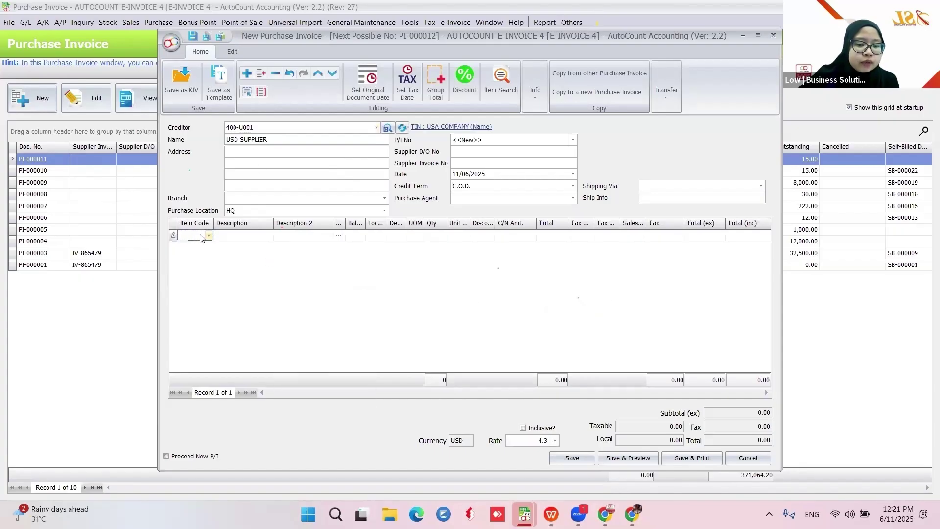
{"action": "left_click", "coordinate": [209, 235]}
{"action": "scroll", "coordinate": [303, 392], "scroll_direction": "down", "scroll_amount": 5}
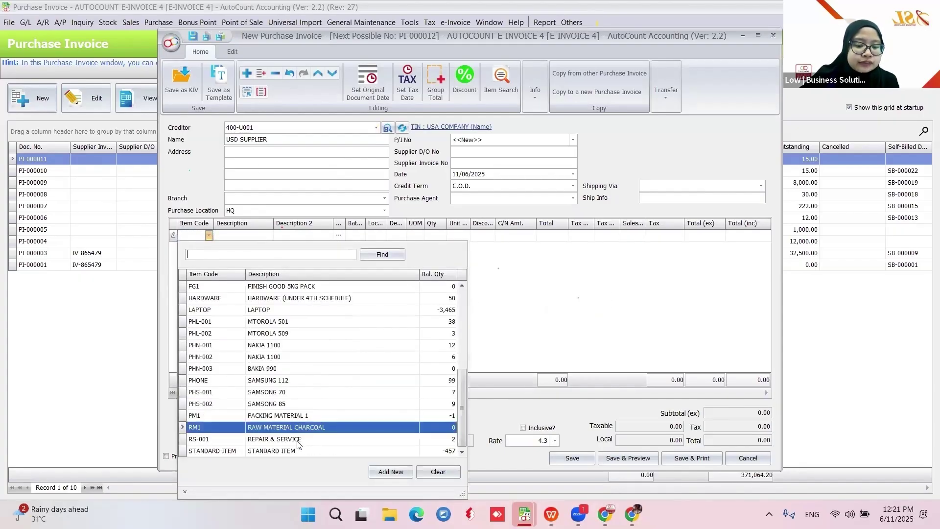
{"action": "left_click", "coordinate": [297, 440]}
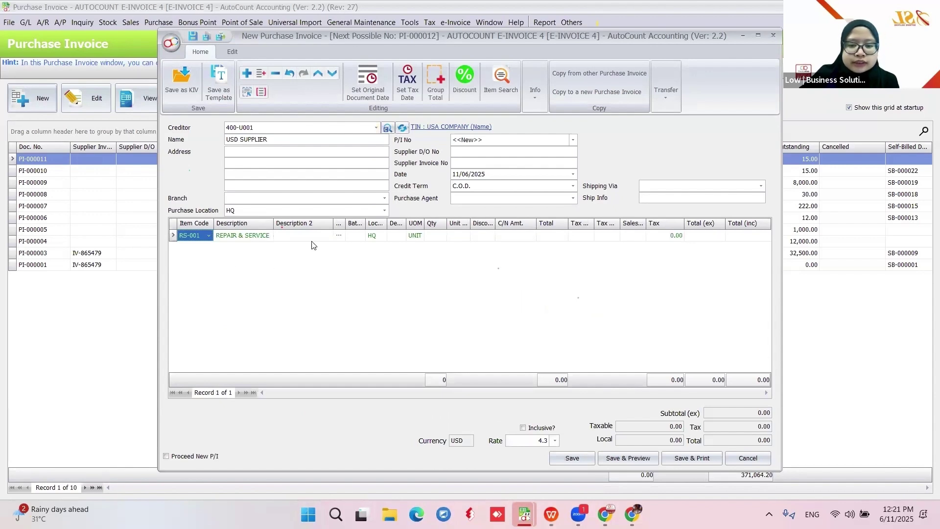
- Set the REPAIR & SERVICE line to quantity 1 and unit price 12.00, and save the purchase invoice without a supplier invoice number
{"action": "left_click", "coordinate": [440, 237]}
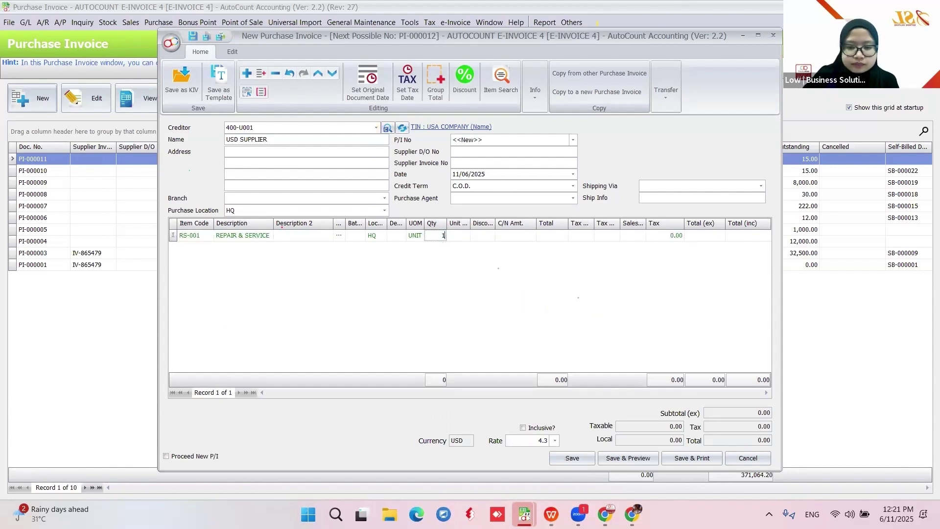
{"action": "left_click", "coordinate": [462, 236]}
{"action": "left_click", "coordinate": [505, 307]}
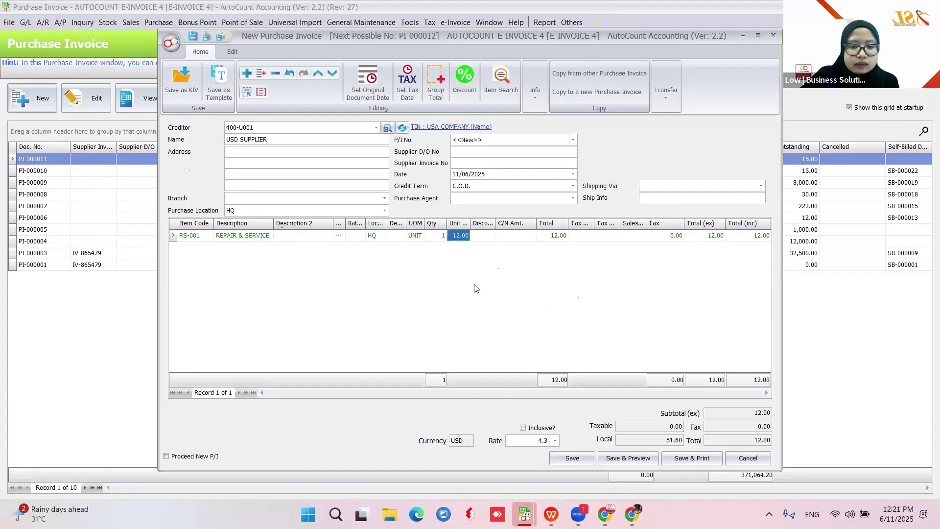
{"action": "left_click", "coordinate": [584, 459]}
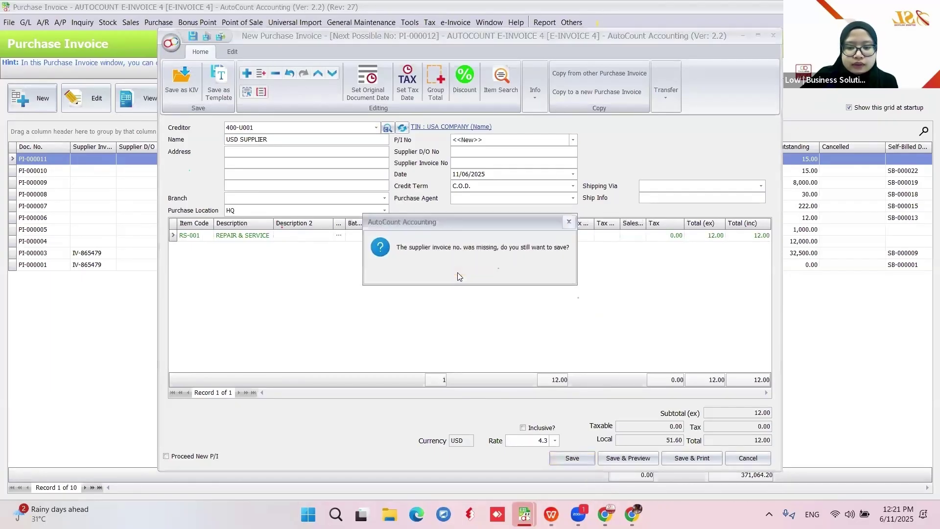
{"action": "left_click", "coordinate": [442, 270]}
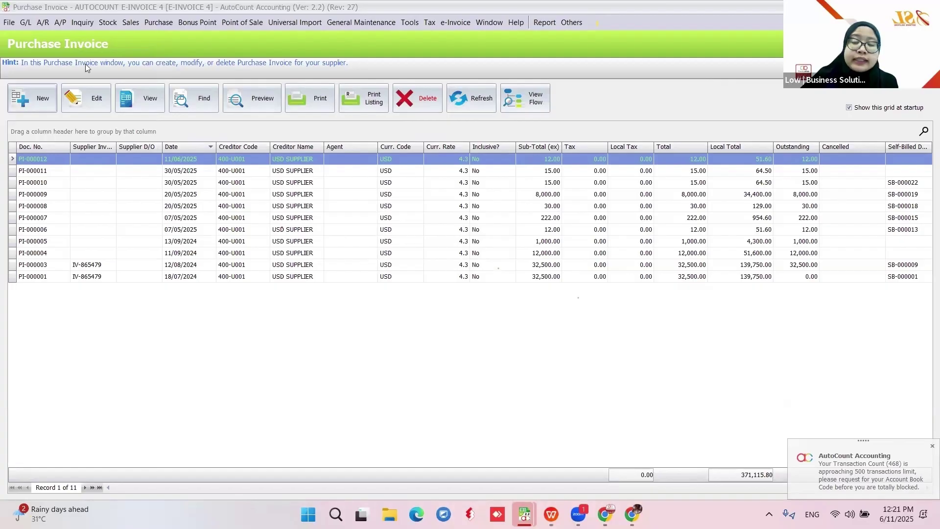
- Copy the REPAIR & SERVICE purchase invoice to a new self-billed document, set its classification to 035 Self-billed - Importation of services, and approve it
{"action": "right_click", "coordinate": [298, 156]}
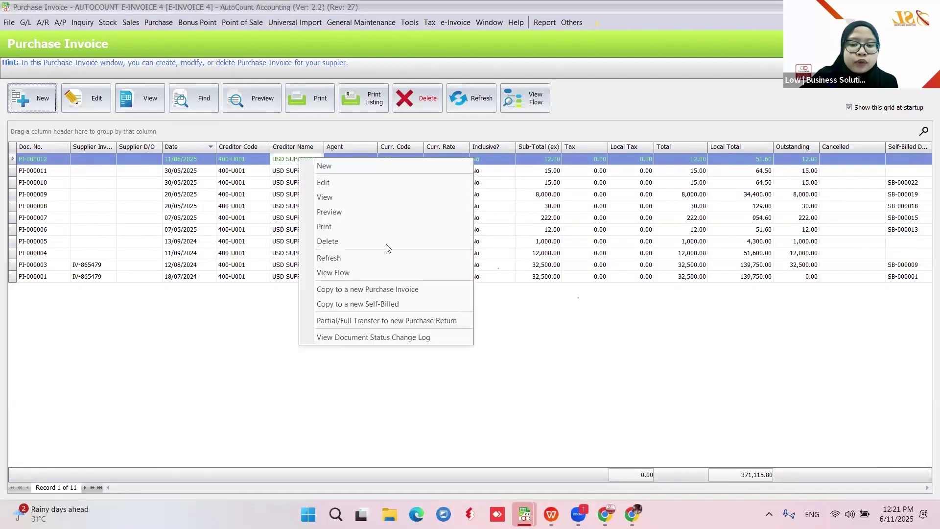
{"action": "left_click", "coordinate": [378, 304]}
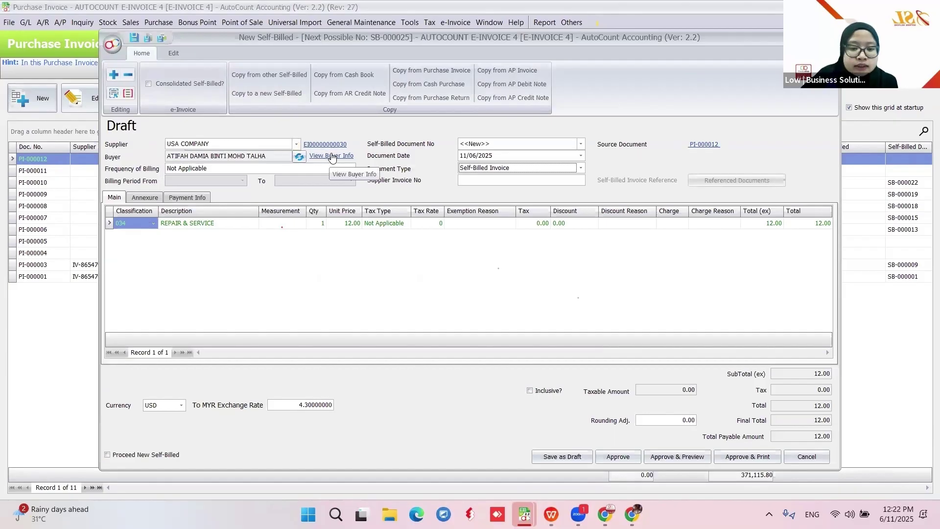
{"action": "left_click", "coordinate": [153, 223]}
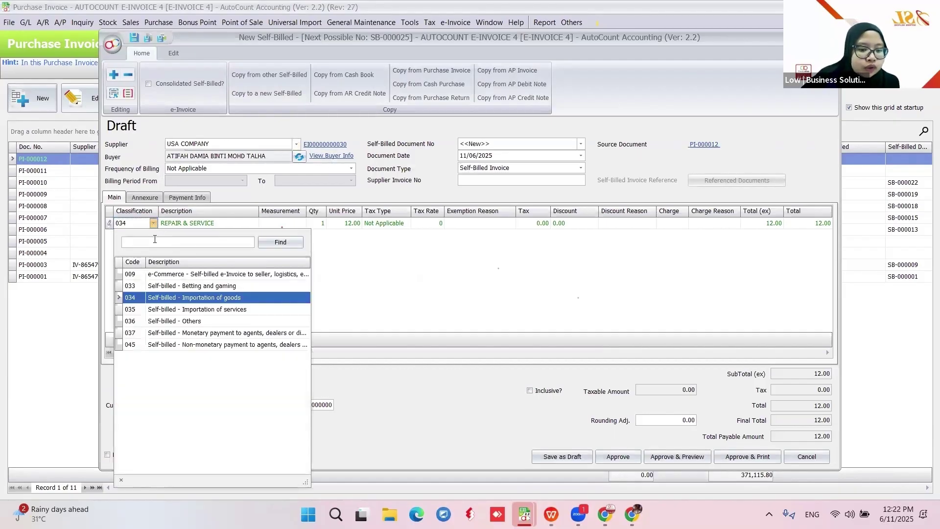
{"action": "left_click", "coordinate": [200, 309]}
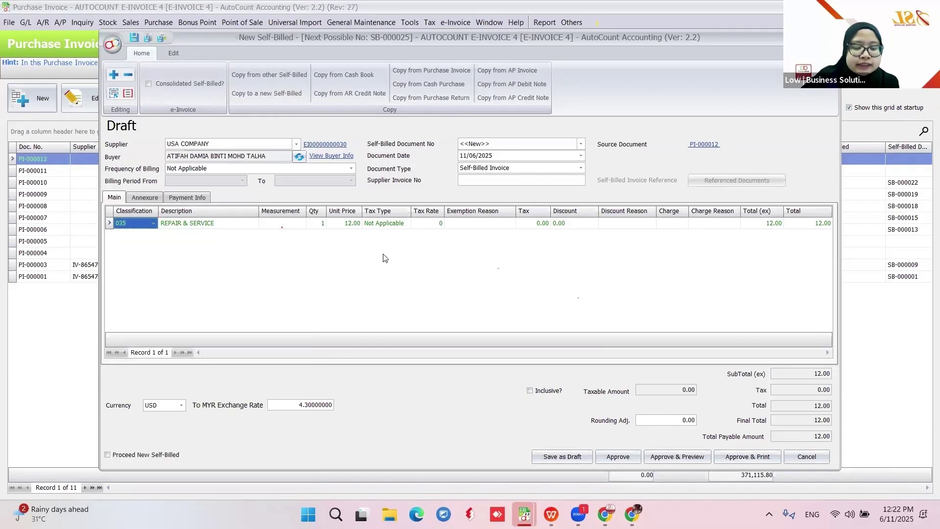
{"action": "left_click", "coordinate": [614, 458]}
- Open the self-billed documents list and preview the newest USA COMPANY document with the Self-Billed report
{"action": "left_click", "coordinate": [455, 23]}
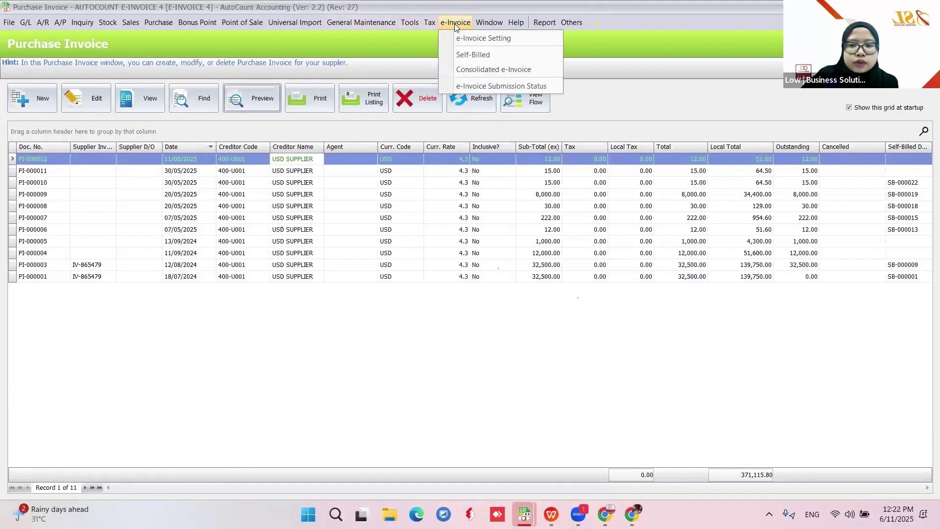
{"action": "left_click", "coordinate": [464, 56]}
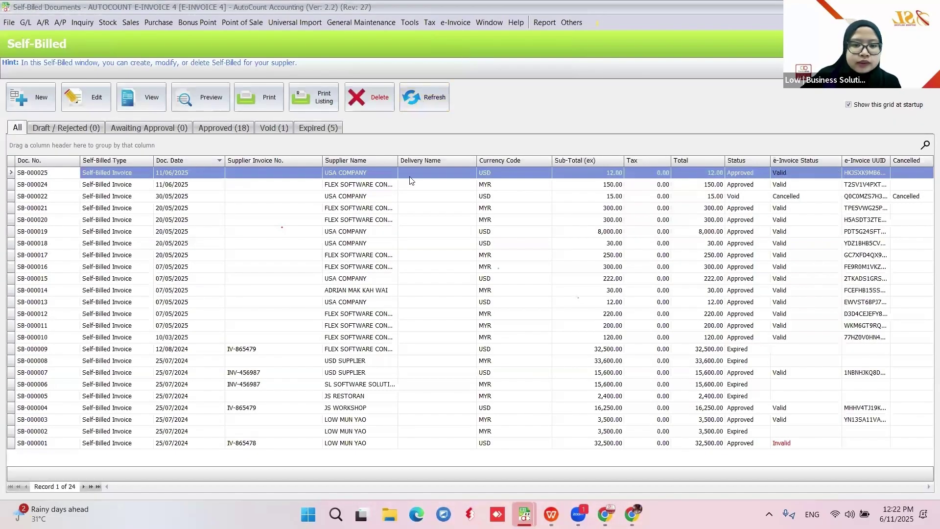
{"action": "left_click", "coordinate": [191, 103]}
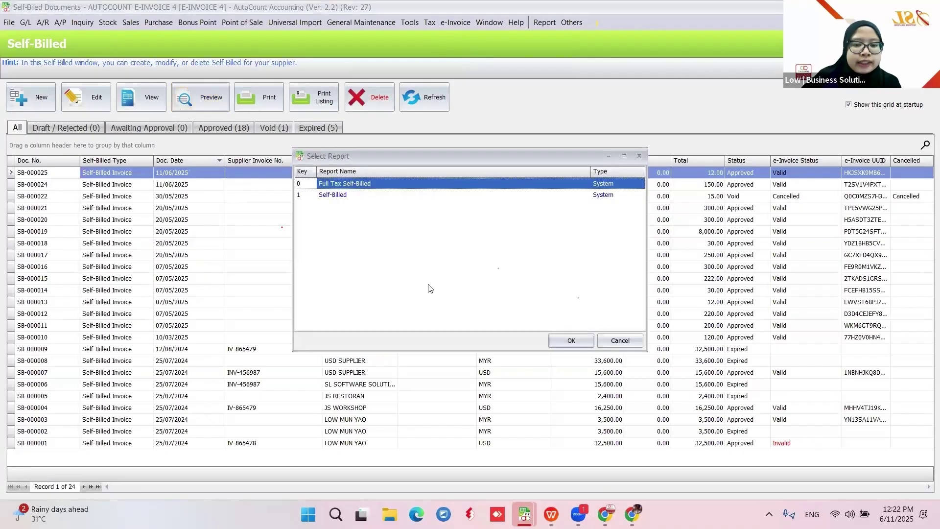
{"action": "left_click", "coordinate": [350, 195]}
{"action": "left_click", "coordinate": [577, 338]}
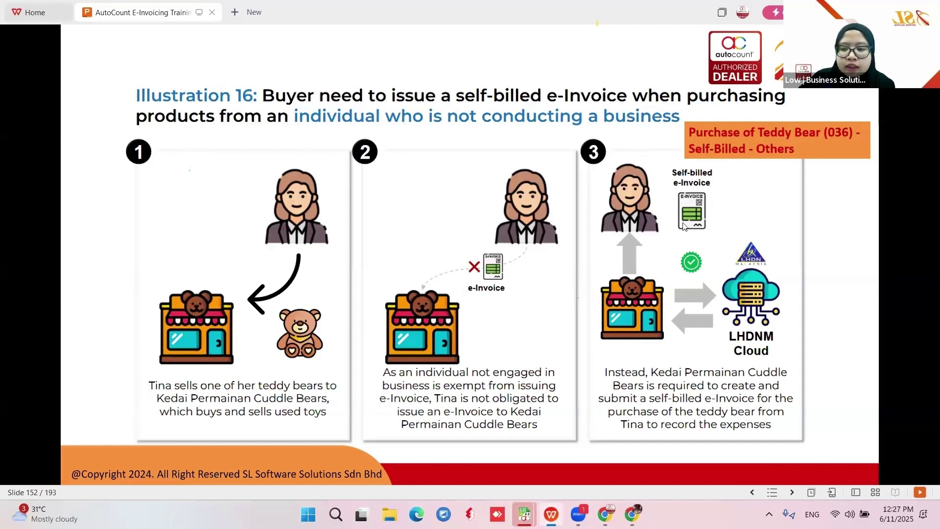
- Return to AutoCount from the slides, view the PAYMENT ON TEDDY BEAR voucher in the cash book, and close it
{"action": "mouse_move", "coordinate": [524, 514]}
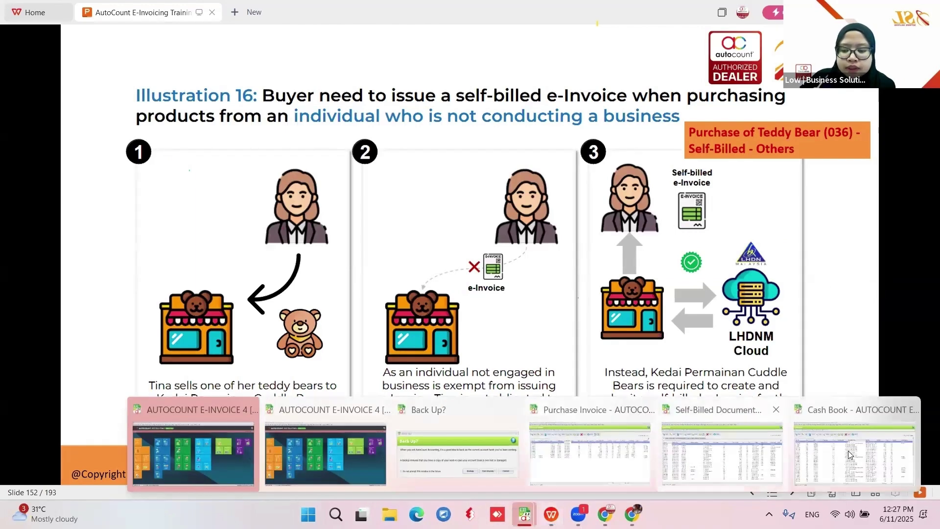
{"action": "left_click", "coordinate": [646, 452]}
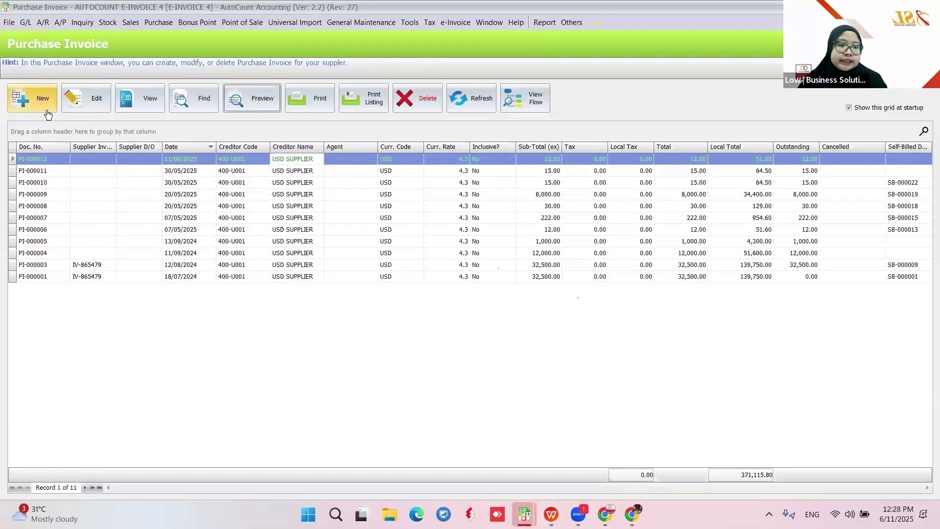
{"action": "left_click", "coordinate": [26, 22]}
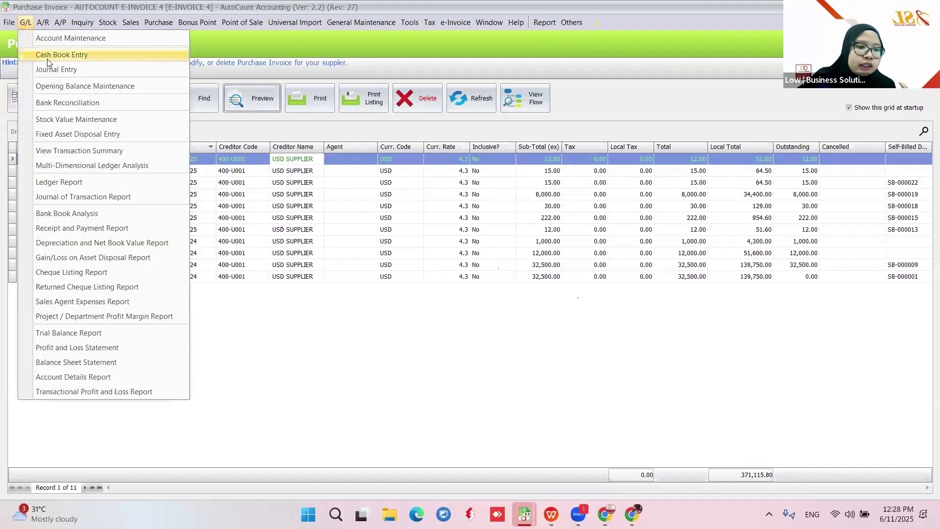
{"action": "key", "text": "Escape"}
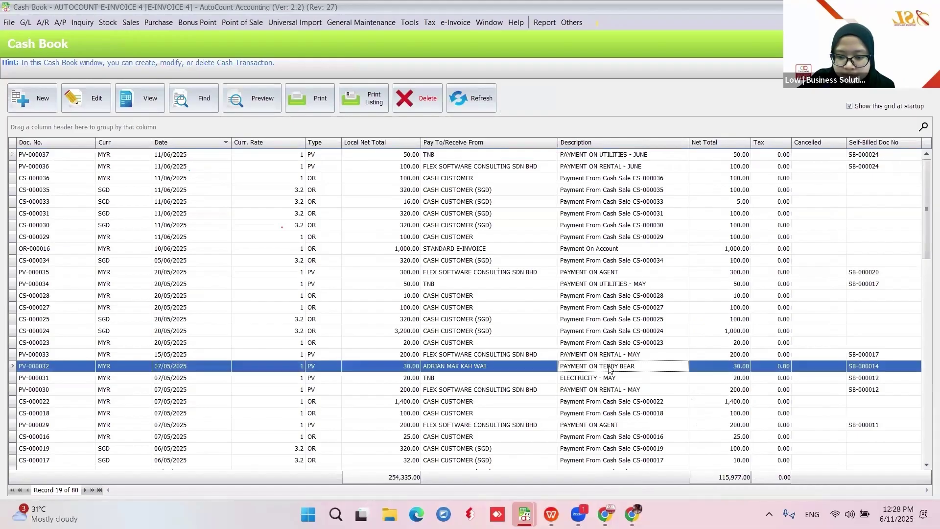
{"action": "left_click", "coordinate": [611, 366]}
{"action": "left_click", "coordinate": [141, 101]}
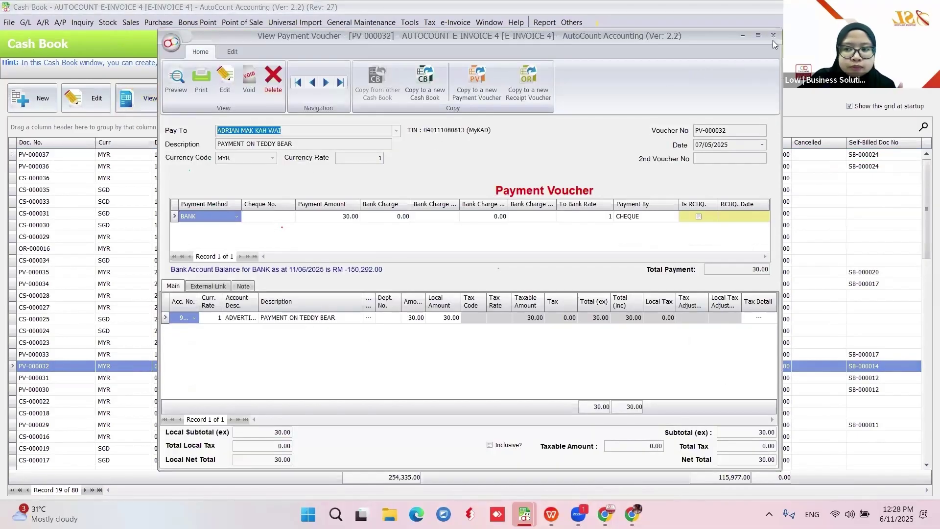
{"action": "left_click", "coordinate": [773, 39]}
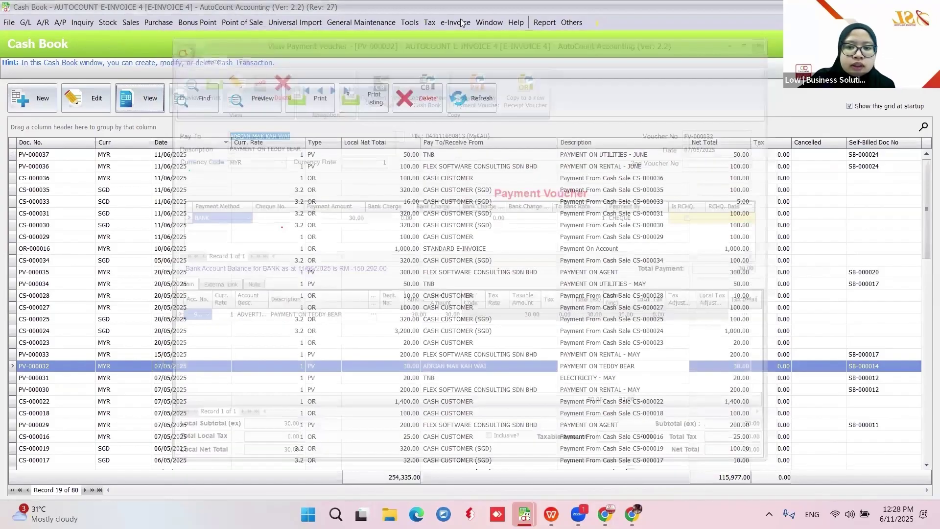
- Open the self-billed documents list, view the approved self-billed invoice for the teddy bear payment, and close it
{"action": "left_click", "coordinate": [455, 22]}
{"action": "left_click", "coordinate": [465, 57]}
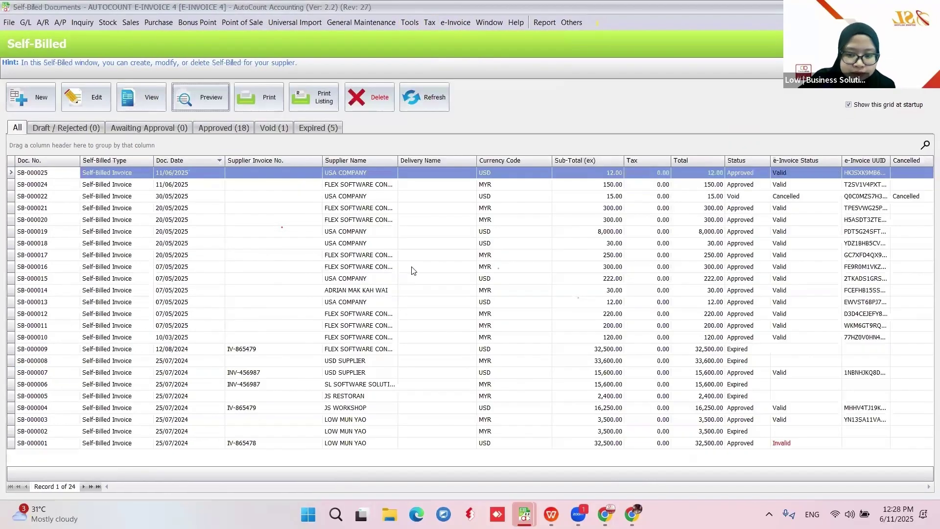
{"action": "left_click", "coordinate": [346, 290]}
{"action": "double_click", "coordinate": [346, 290]}
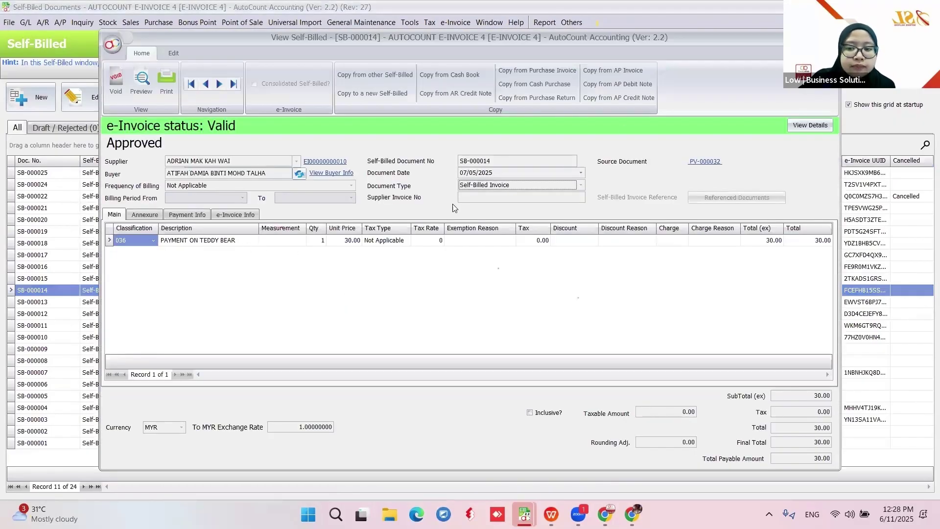
{"action": "key", "text": "Escape"}
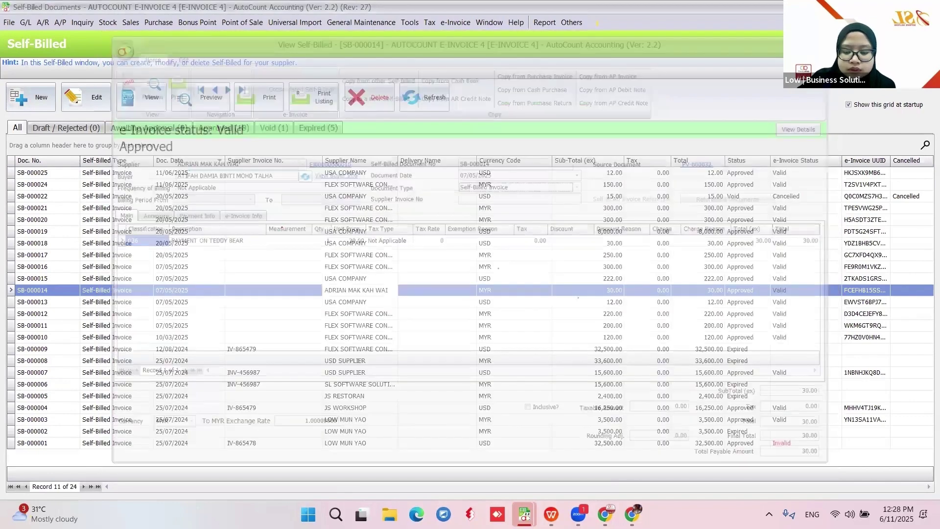
- Switch to the WPS training slides and review the importation of goods slides up to the annexure details for import
{"action": "left_click", "coordinate": [551, 513]}
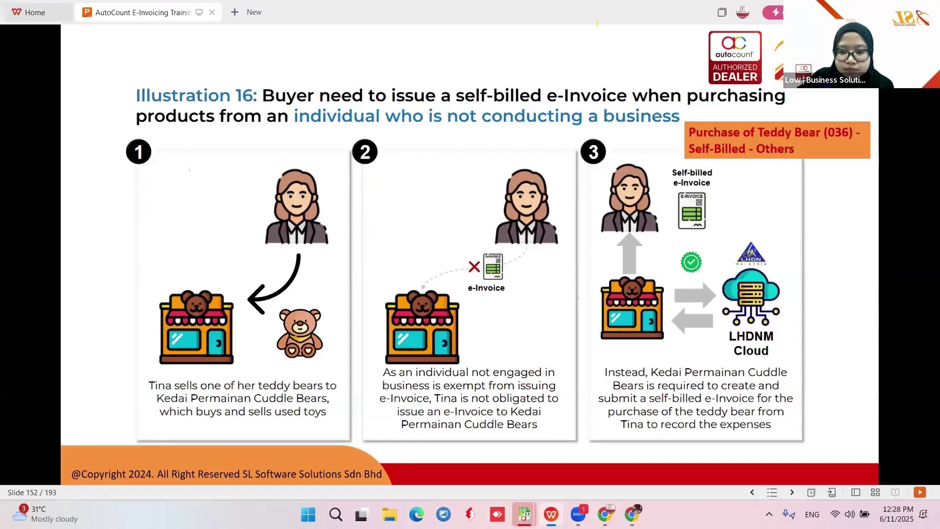
{"action": "key", "text": "Right"}
{"action": "key", "text": "Right"}
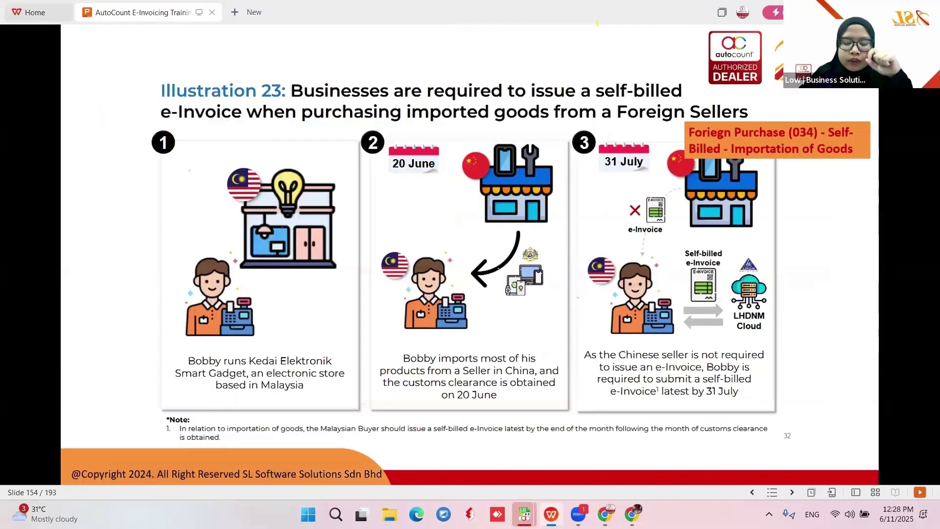
{"action": "key", "text": "Right"}
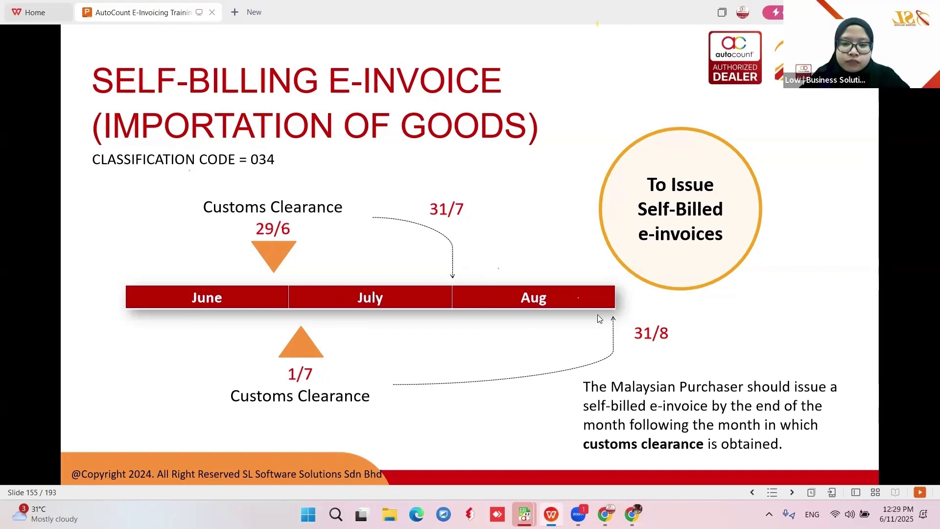
{"action": "key", "text": "Right"}
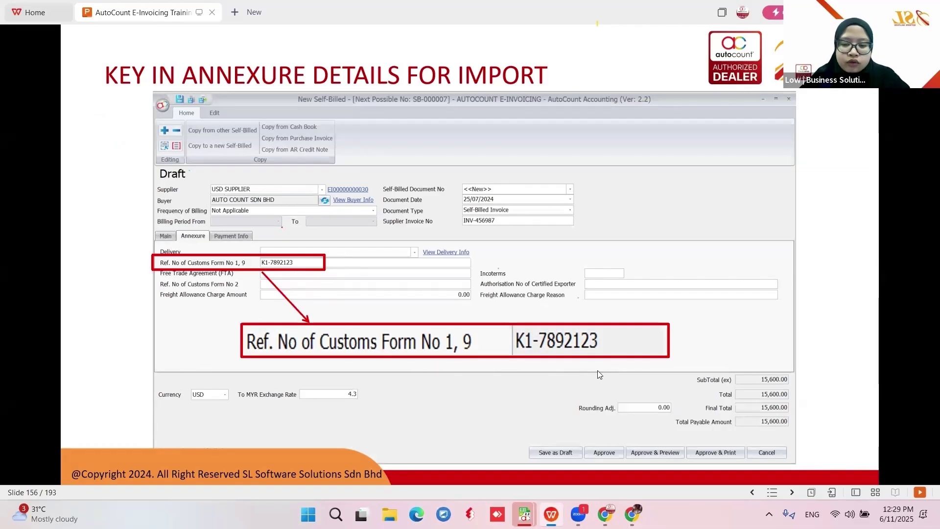
- Switch to AutoCount's Purchase Invoice window and create a new purchase invoice for creditor USD SUPPLIER
{"action": "mouse_move", "coordinate": [524, 513]}
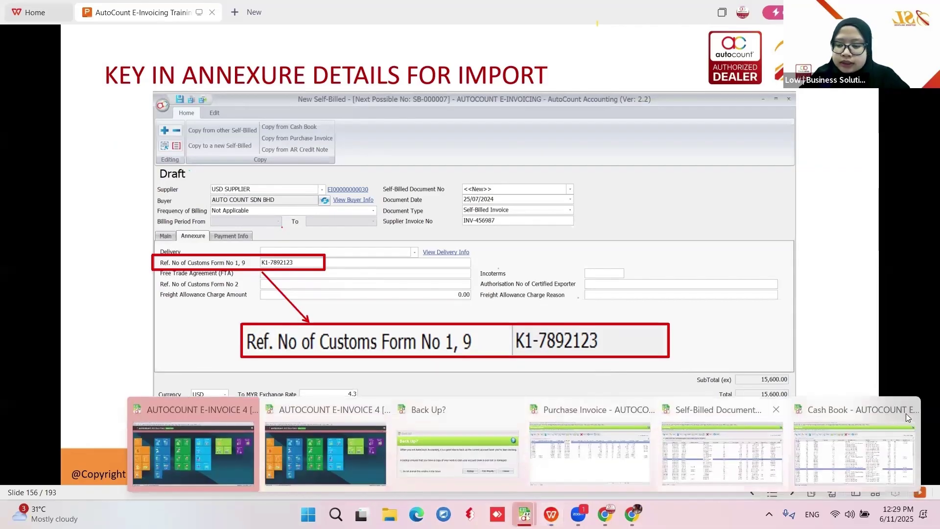
{"action": "left_click", "coordinate": [688, 439]}
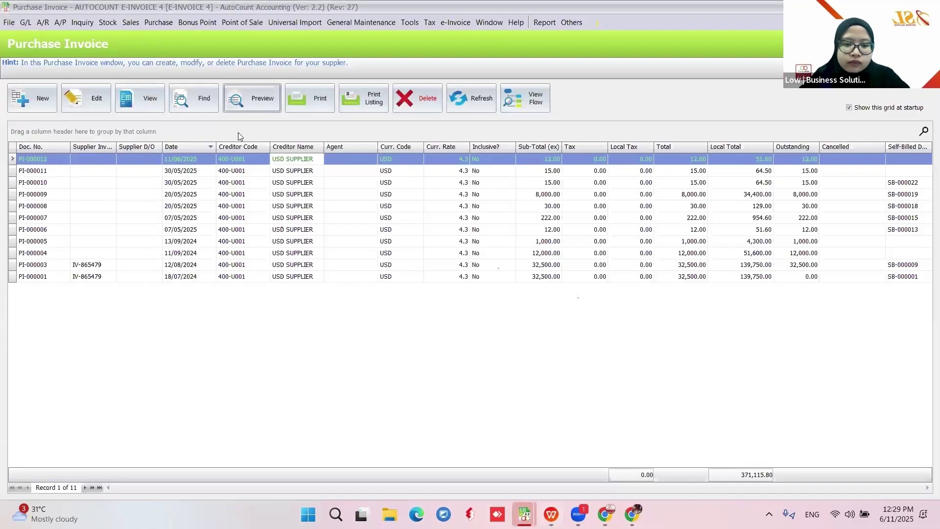
{"action": "left_click", "coordinate": [30, 99]}
{"action": "left_click", "coordinate": [376, 128]}
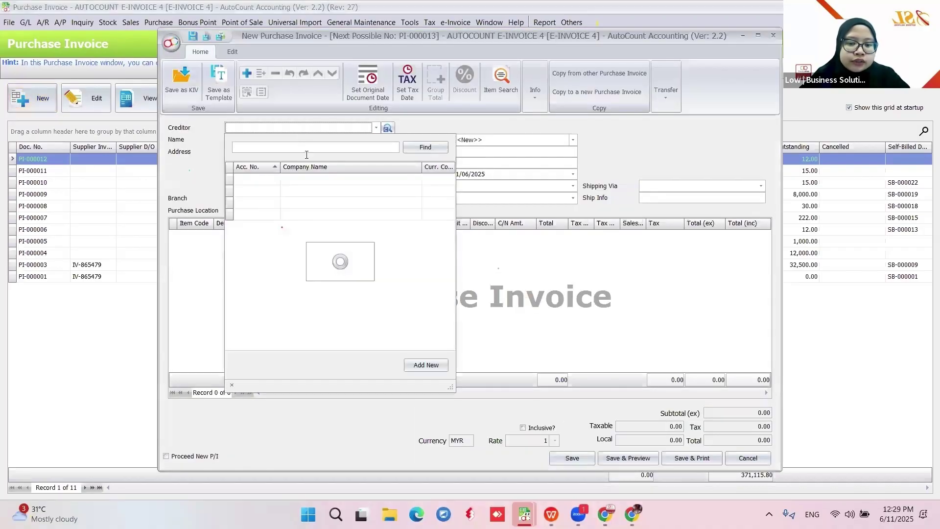
{"action": "left_click", "coordinate": [294, 272]}
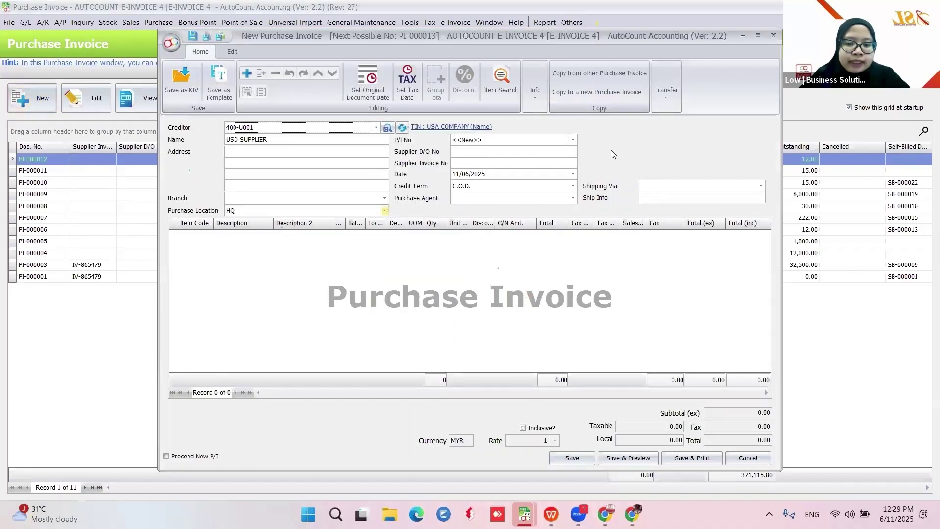
- Enter 123 as both the supplier D/O number and the supplier invoice number on the purchase invoice
{"action": "left_click", "coordinate": [464, 152]}
{"action": "type", "text": "123"}
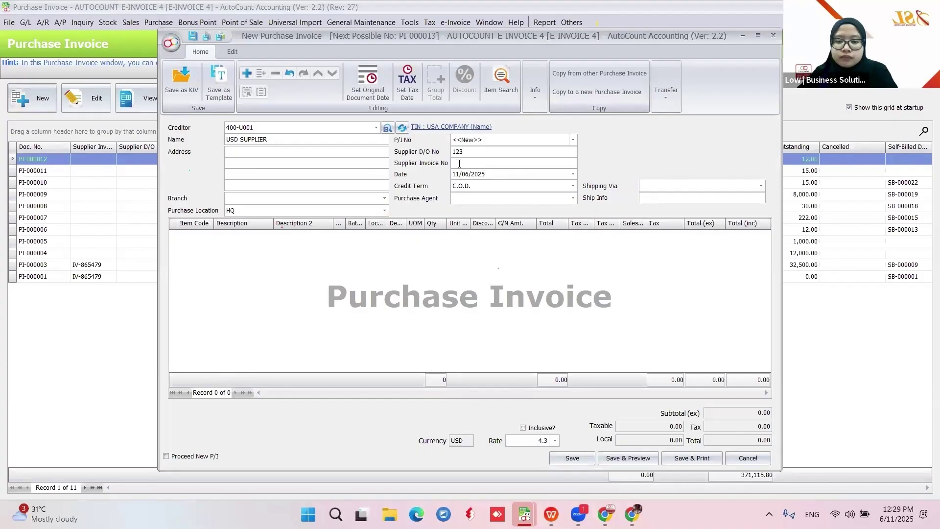
{"action": "type", "text": "123"}
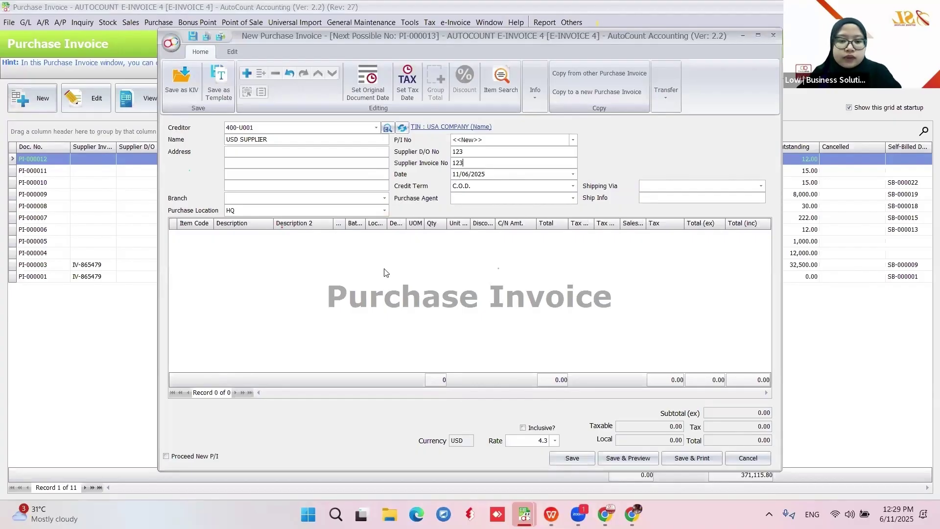
- Add a detail line to the purchase invoice with item 00002, IPHONE
{"action": "right_click", "coordinate": [411, 287]}
{"action": "left_click", "coordinate": [431, 297]}
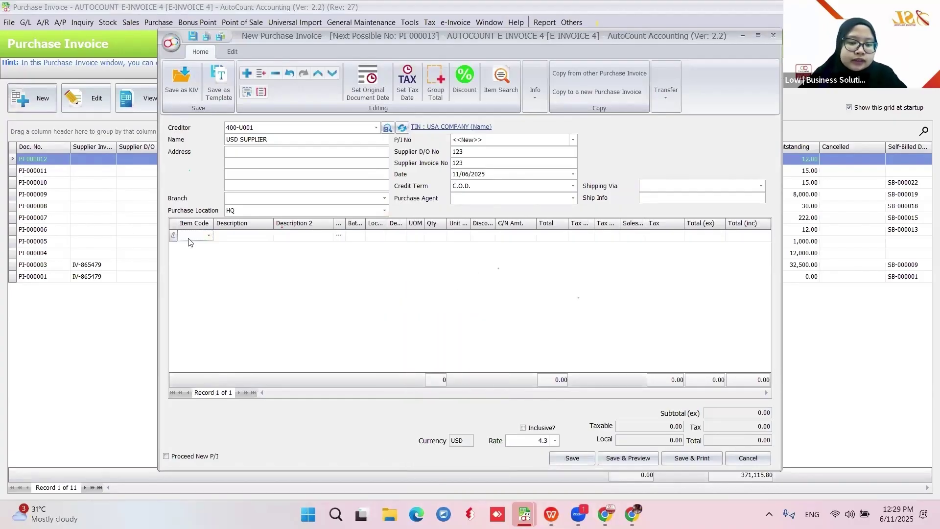
{"action": "left_click", "coordinate": [208, 235]}
{"action": "left_click", "coordinate": [205, 297]}
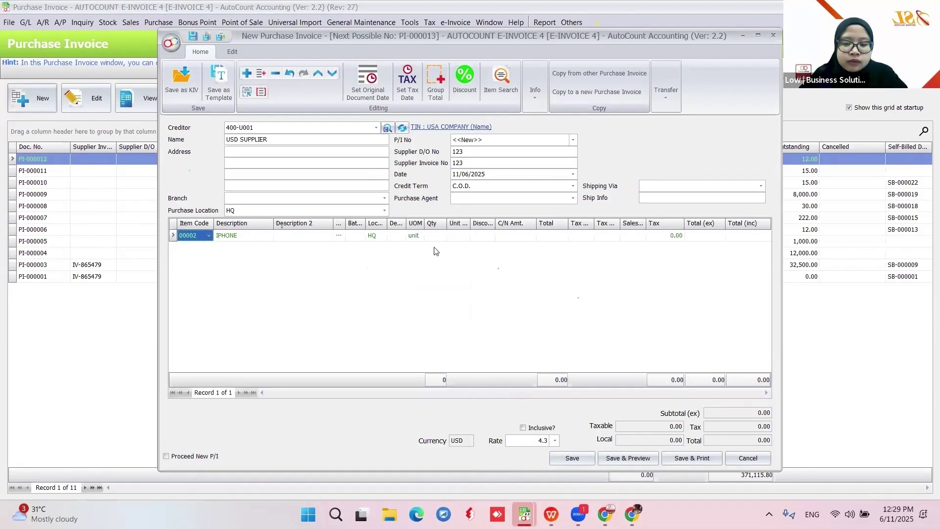
- Set the IPHONE line to quantity 5 and unit price 200.00, and save the purchase invoice
{"action": "left_click", "coordinate": [441, 237]}
{"action": "type", "text": "5"}
{"action": "left_click", "coordinate": [459, 235]}
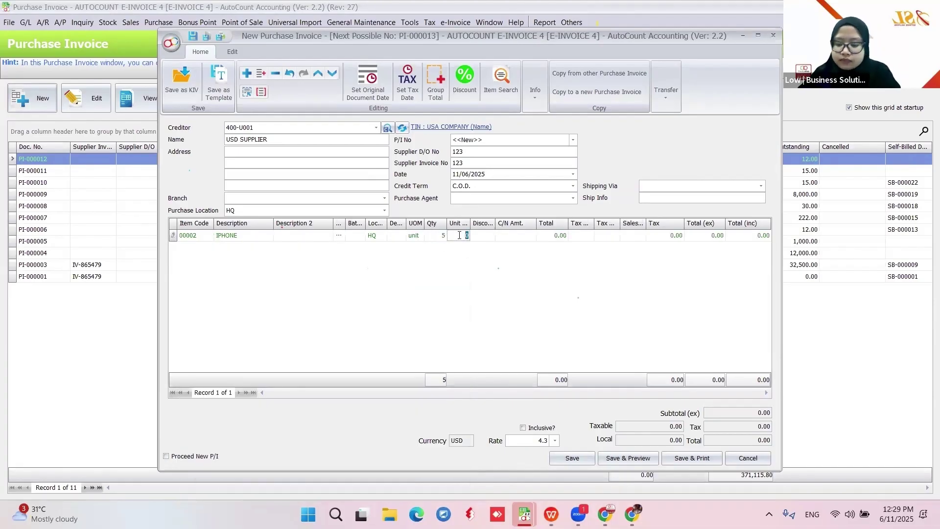
{"action": "type", "text": "200"}
{"action": "key", "text": "Return"}
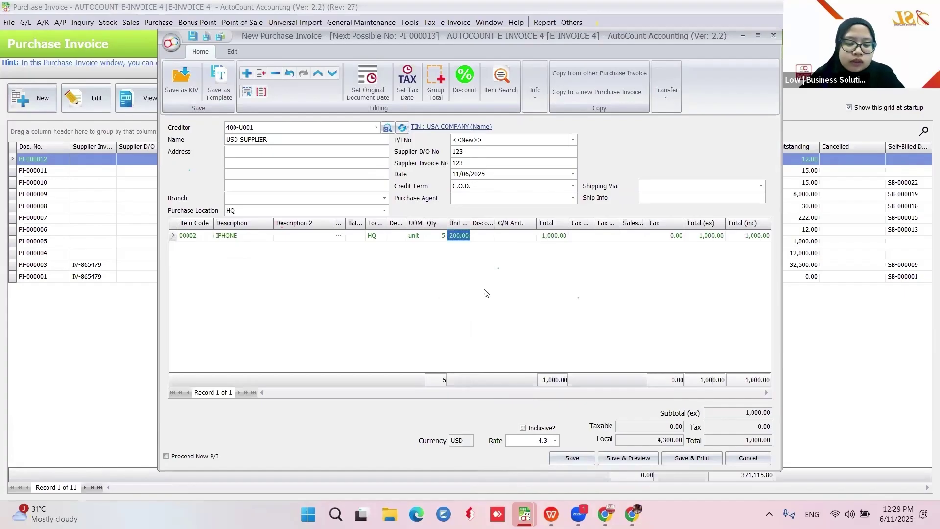
{"action": "left_click", "coordinate": [567, 460]}
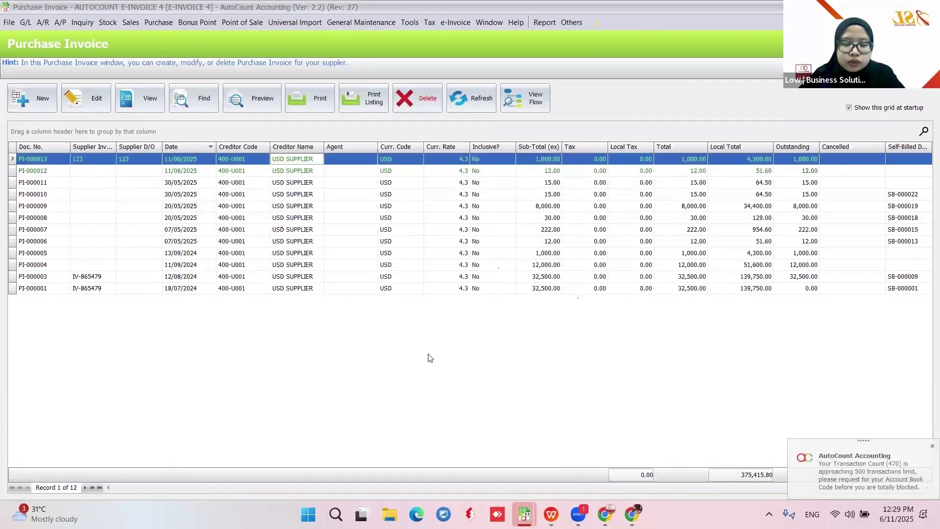
- Copy the newest USD SUPPLIER purchase invoice to a new self-billed document and classify the IPHONE line as 034, Importation of goods
{"action": "right_click", "coordinate": [298, 161]}
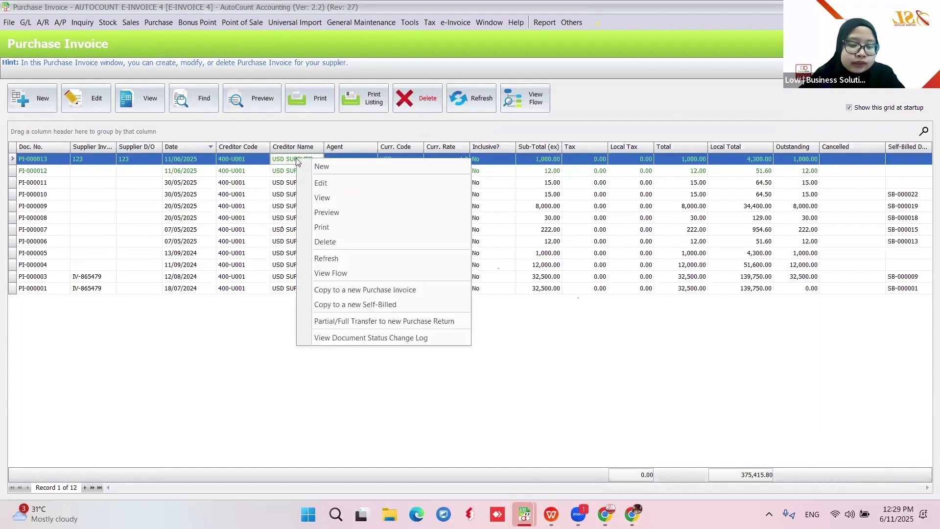
{"action": "left_click", "coordinate": [393, 305]}
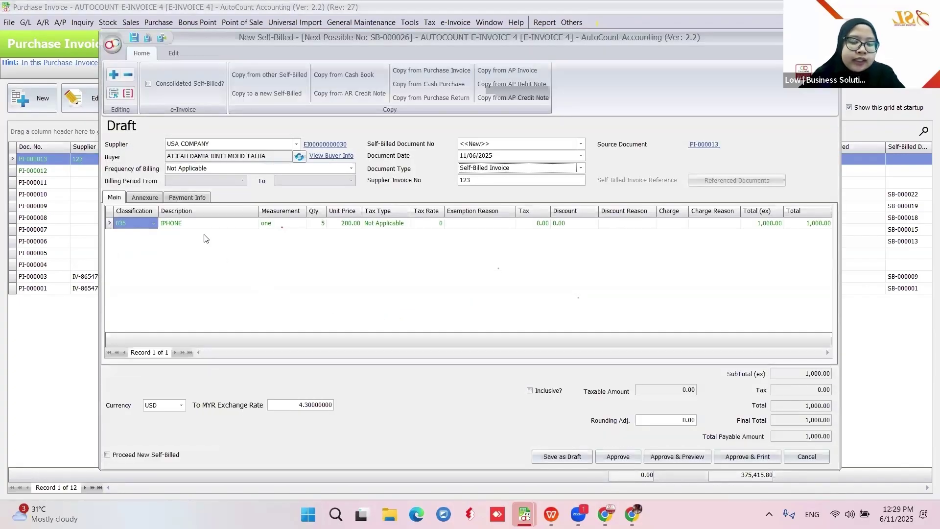
{"action": "left_click", "coordinate": [152, 223]}
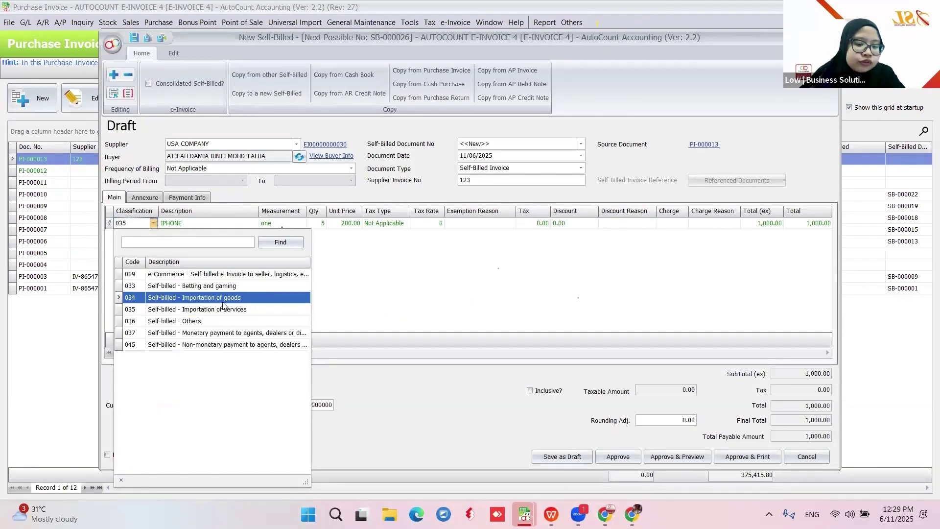
{"action": "left_click", "coordinate": [216, 298]}
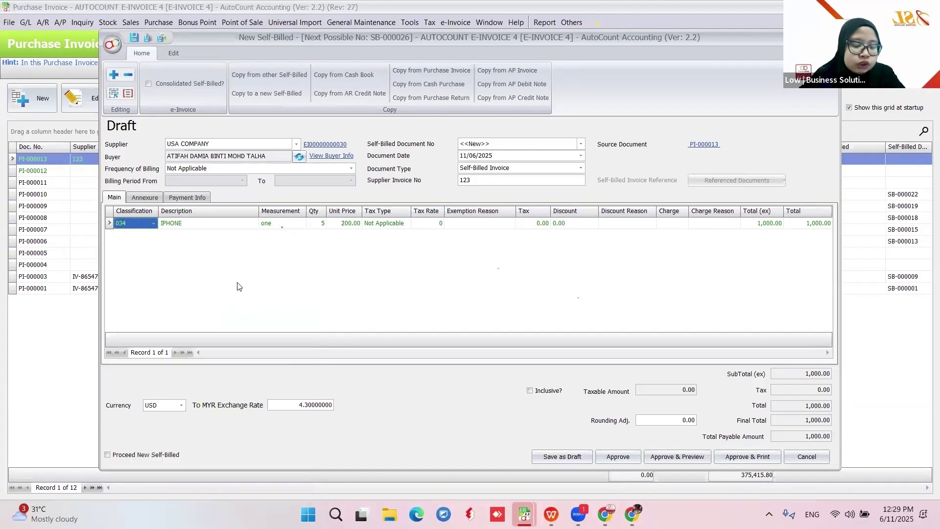
- Enter K133456 as the reference number of Customs Form No 1, 9 in the annexure, and approve the self-billed invoice
{"action": "left_click", "coordinate": [144, 197]}
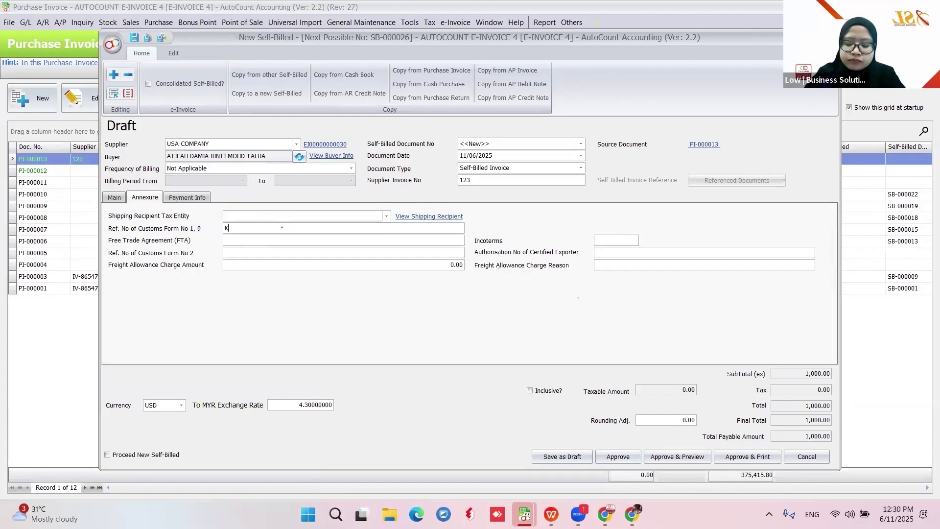
{"action": "left_click", "coordinate": [282, 228]}
{"action": "type", "text": "K133456"}
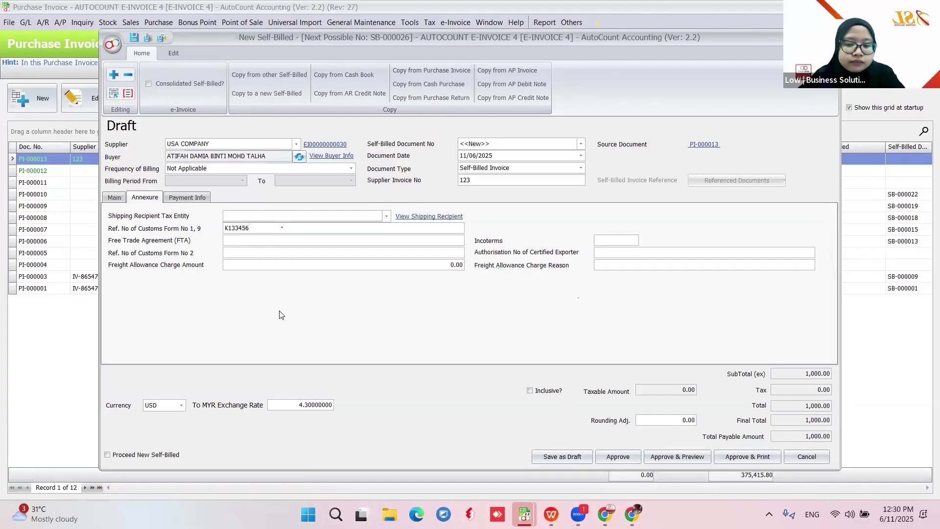
{"action": "left_click", "coordinate": [618, 456]}
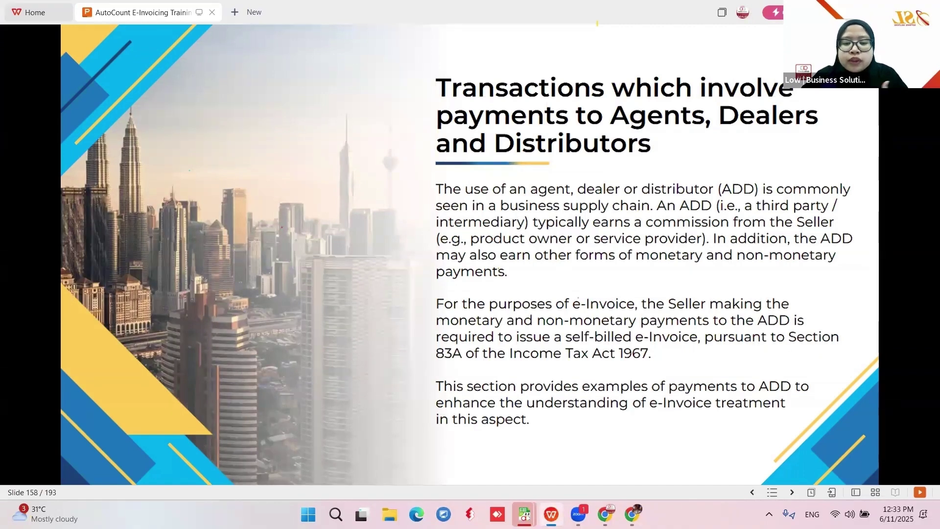
{"action": "key", "text": "Right"}
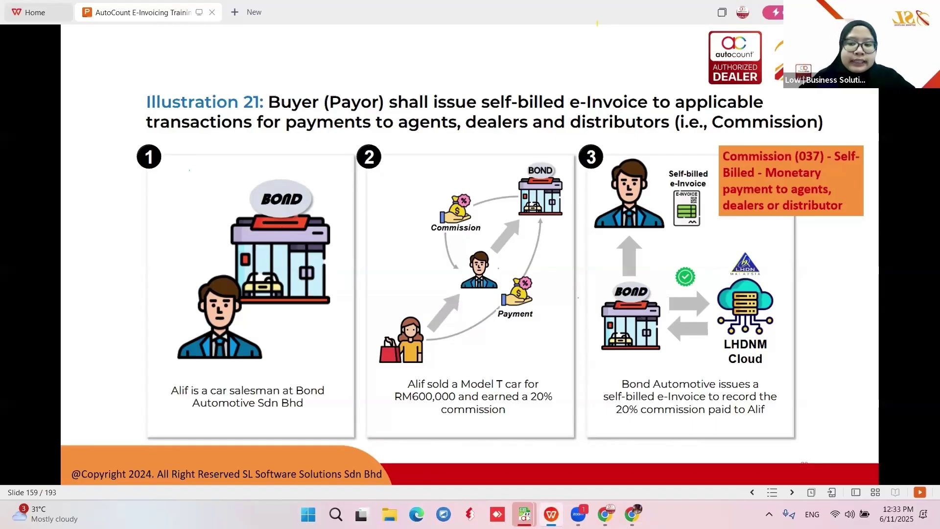
{"action": "key", "text": "Right"}
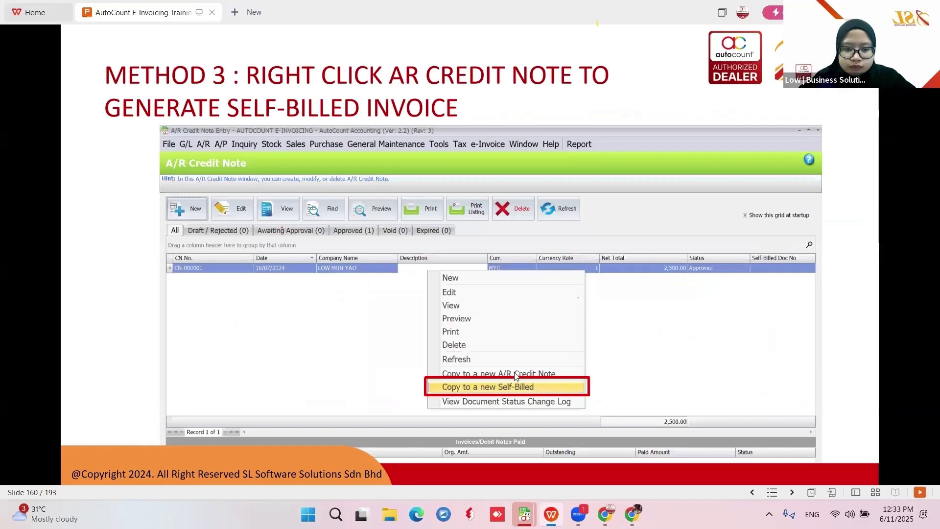
{"action": "key", "text": "Right"}
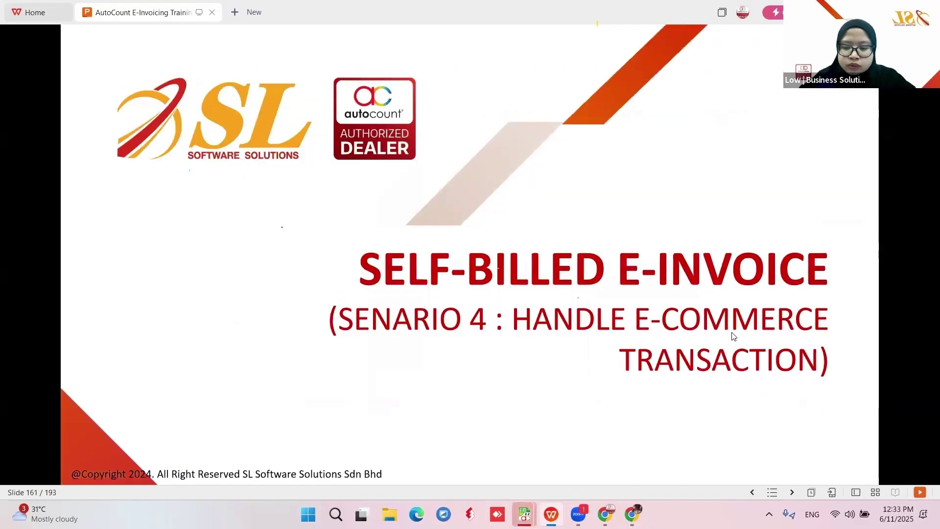
{"action": "key", "text": "Right"}
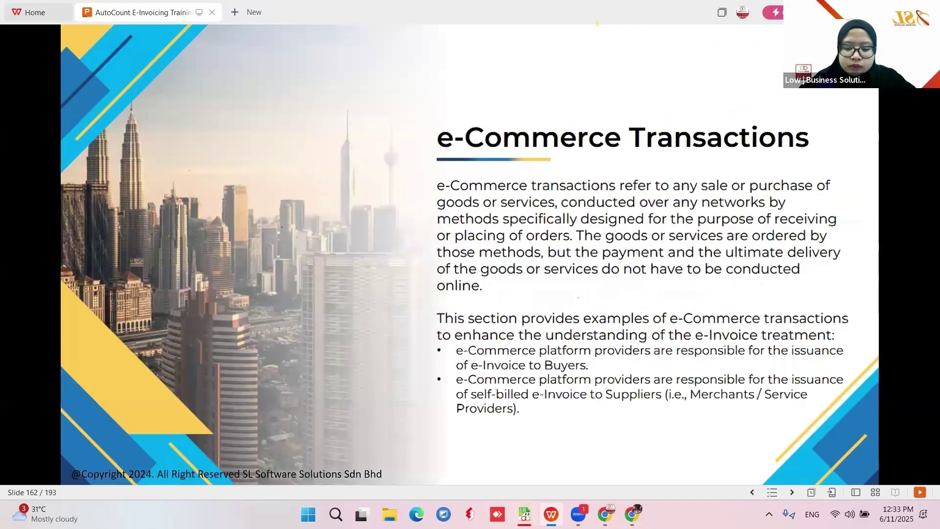
- Switch to AutoCount's Cash Book window and create a new payment voucher
{"action": "mouse_move", "coordinate": [524, 514]}
{"action": "left_click", "coordinate": [193, 453]}
{"action": "left_click", "coordinate": [80, 223]}
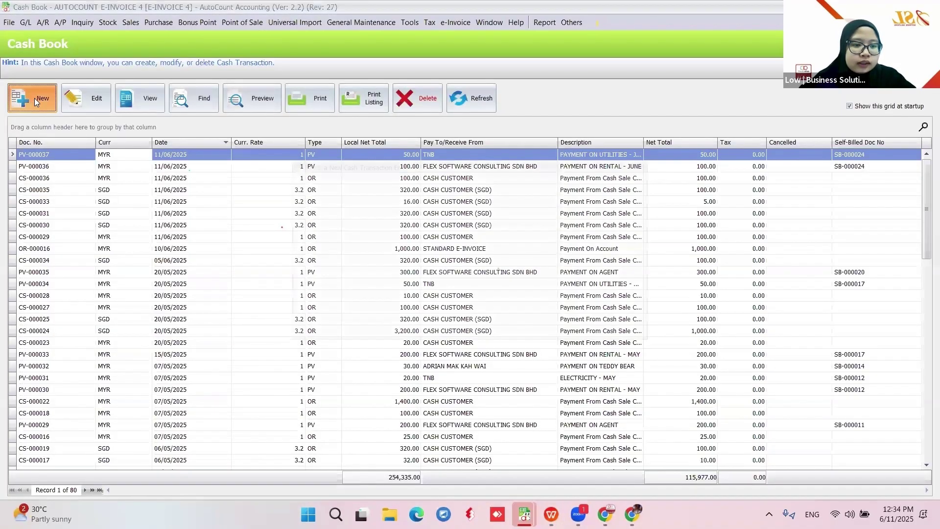
{"action": "left_click", "coordinate": [33, 97]}
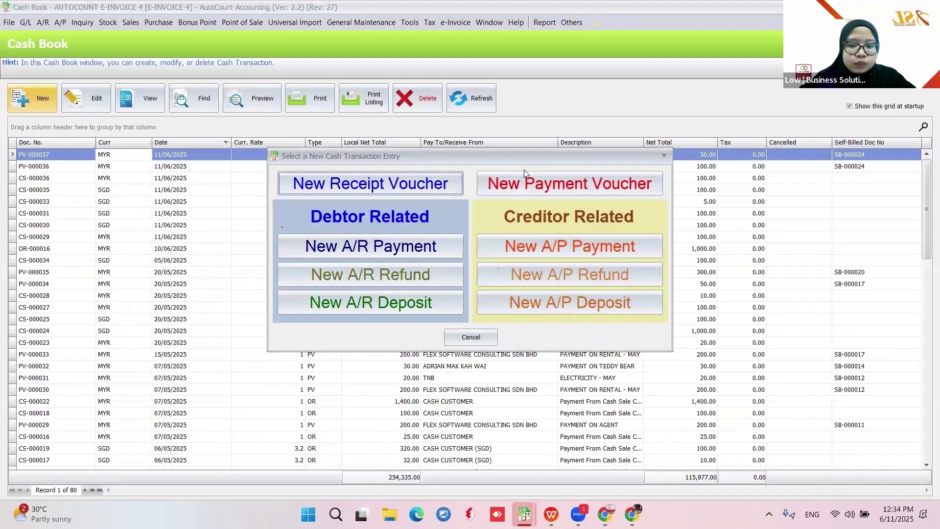
{"action": "left_click", "coordinate": [525, 181]}
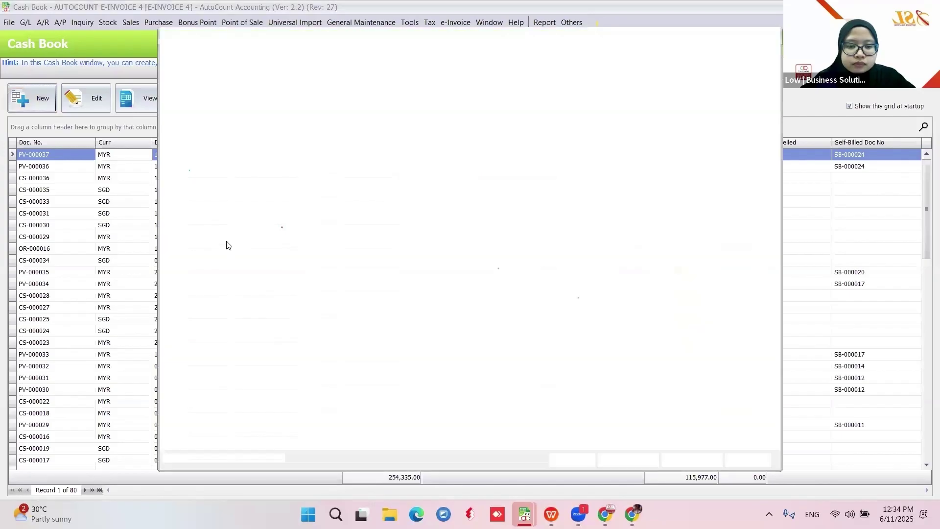
- Set the voucher's payee to FLEX SOFTWARE CONSULTING SDN BHD and its description to PAYMENT ON AGENT
{"action": "left_click", "coordinate": [396, 131]}
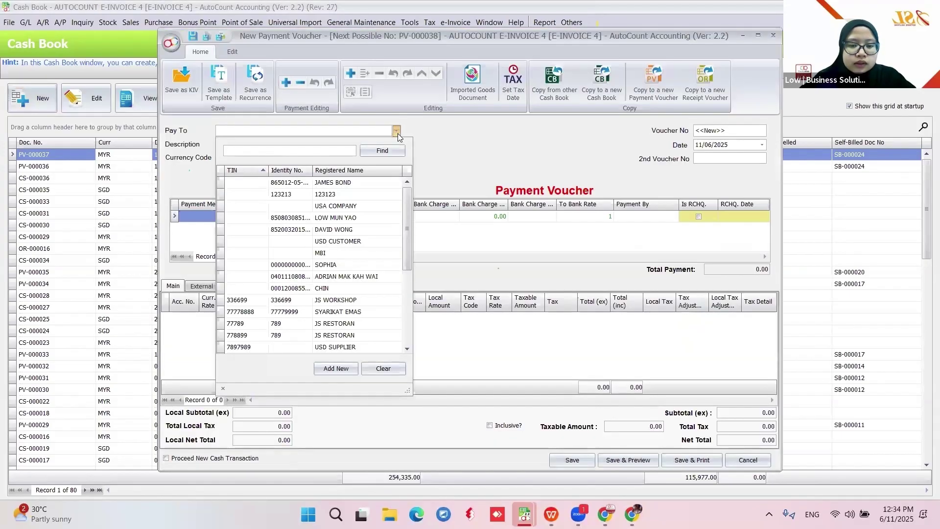
{"action": "scroll", "coordinate": [365, 265], "scroll_direction": "down", "scroll_amount": 4}
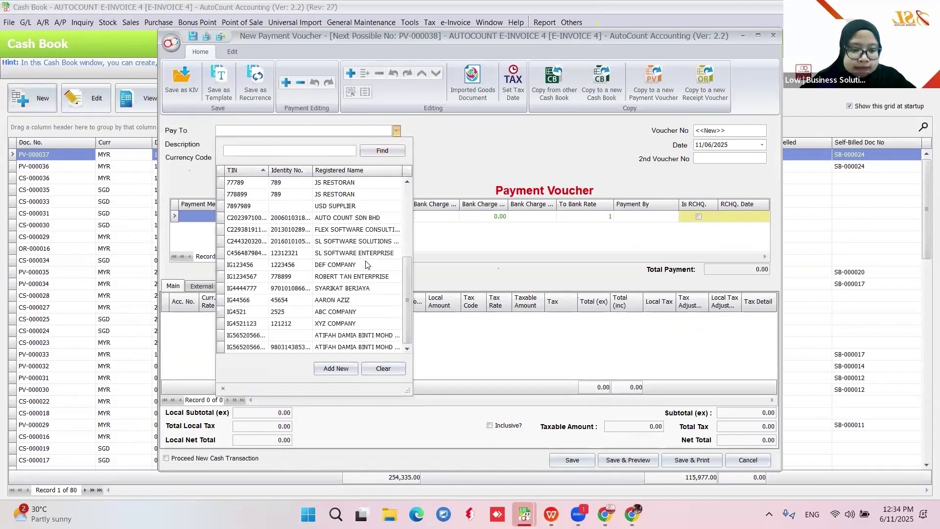
{"action": "left_click", "coordinate": [318, 229]}
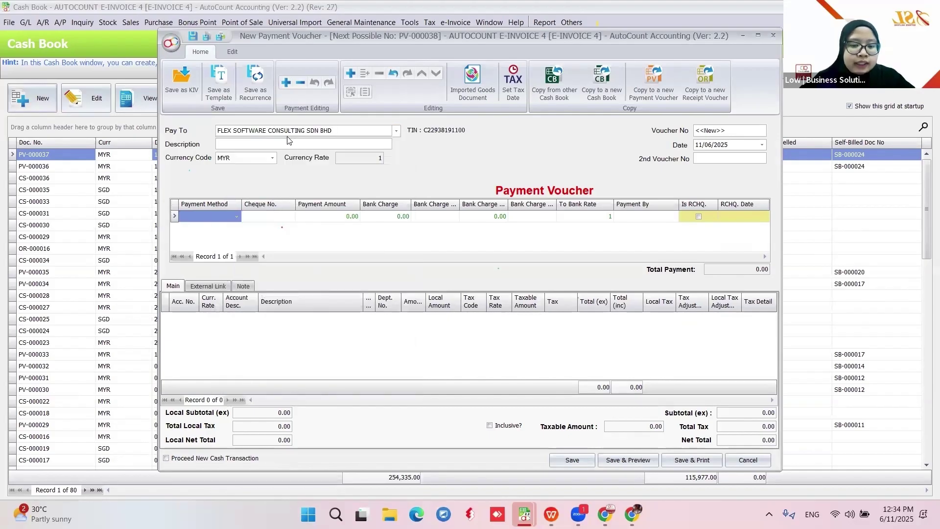
{"action": "left_click", "coordinate": [236, 144]}
{"action": "type", "text": "PAYMENT "}
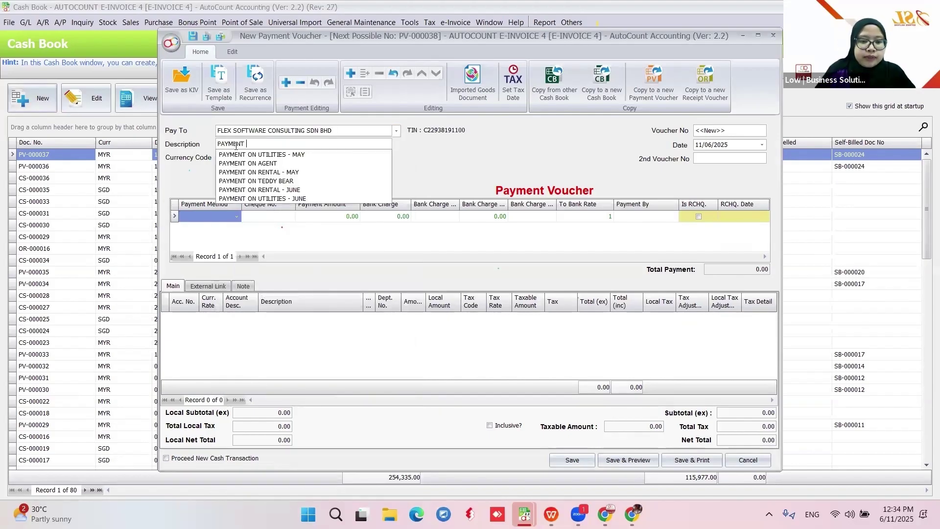
{"action": "type", "text": "ON AGENT"}
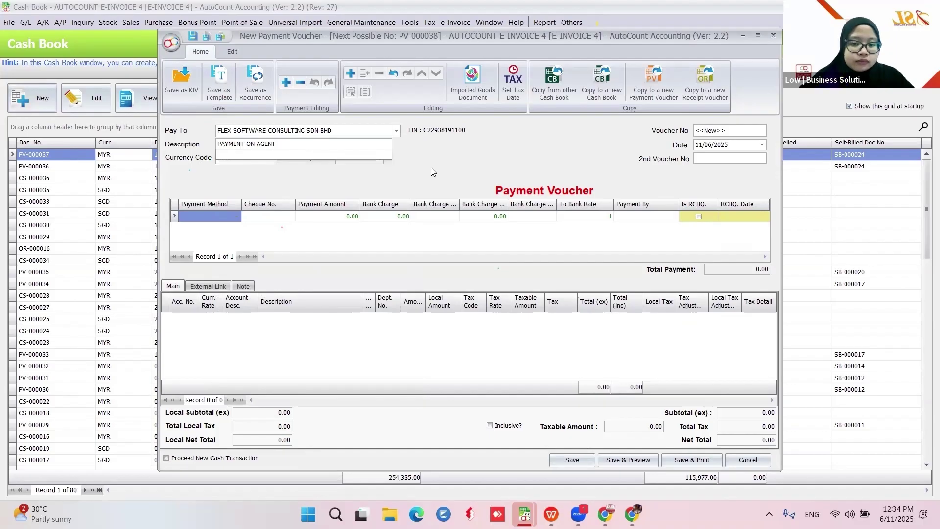
{"action": "key", "text": "Return"}
- Set the payment method to BANK and add a detail line posted to the COMMISSION & ALLOWANCES account
{"action": "left_click", "coordinate": [228, 217]}
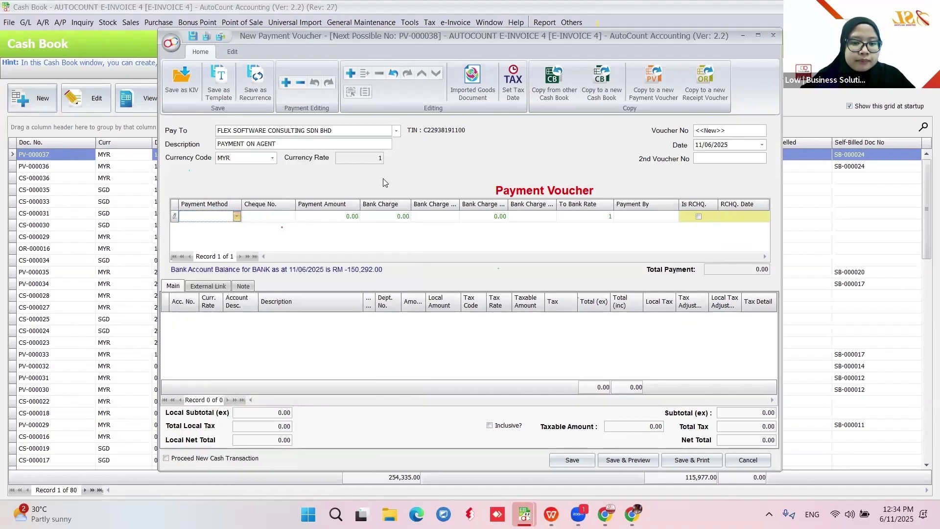
{"action": "right_click", "coordinate": [236, 324]}
{"action": "left_click", "coordinate": [256, 334]}
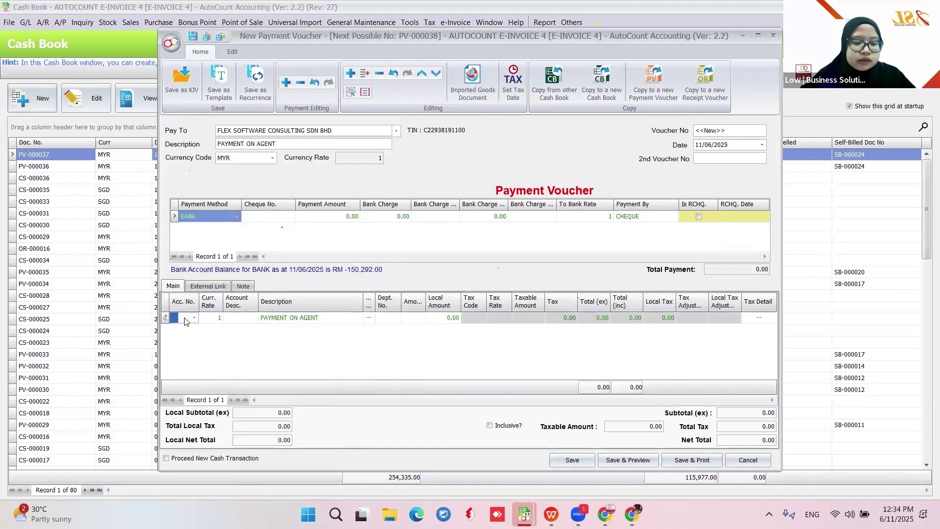
{"action": "left_click", "coordinate": [194, 318]}
{"action": "type", "text": "COM"}
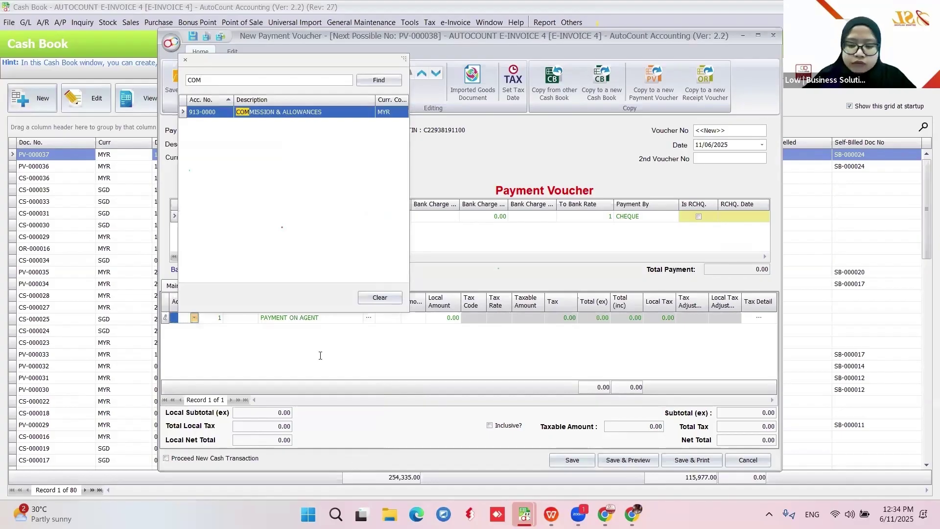
{"action": "key", "text": "Return"}
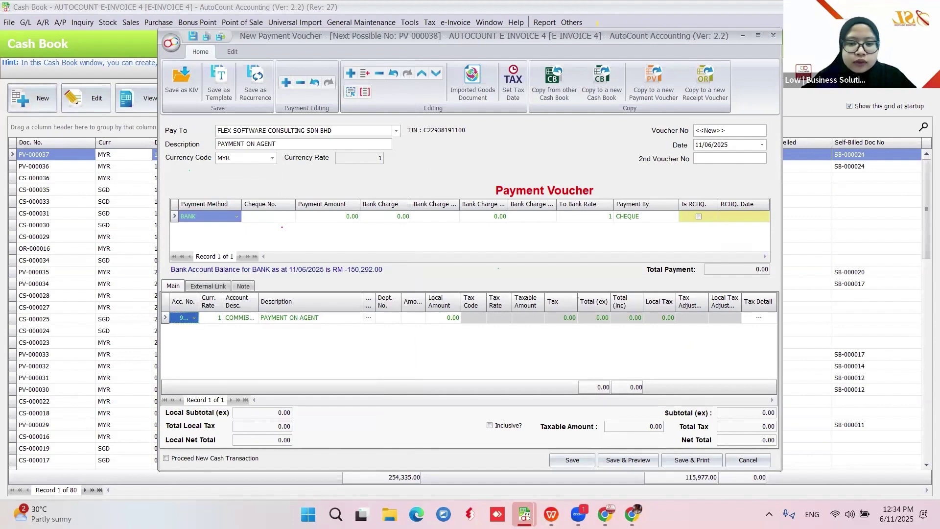
- Set the commission line's amount to 40.00 and save the payment voucher
{"action": "left_click", "coordinate": [413, 317]}
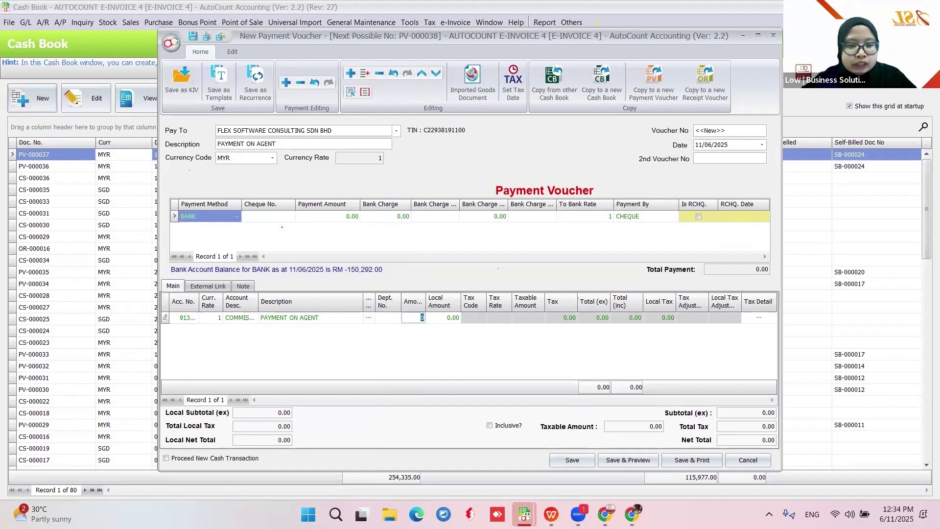
{"action": "type", "text": "40"}
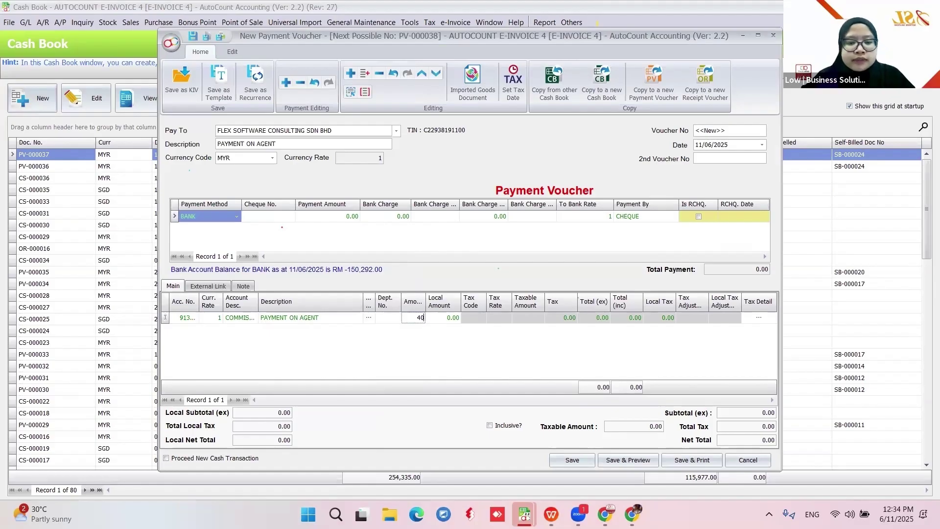
{"action": "key", "text": "Return"}
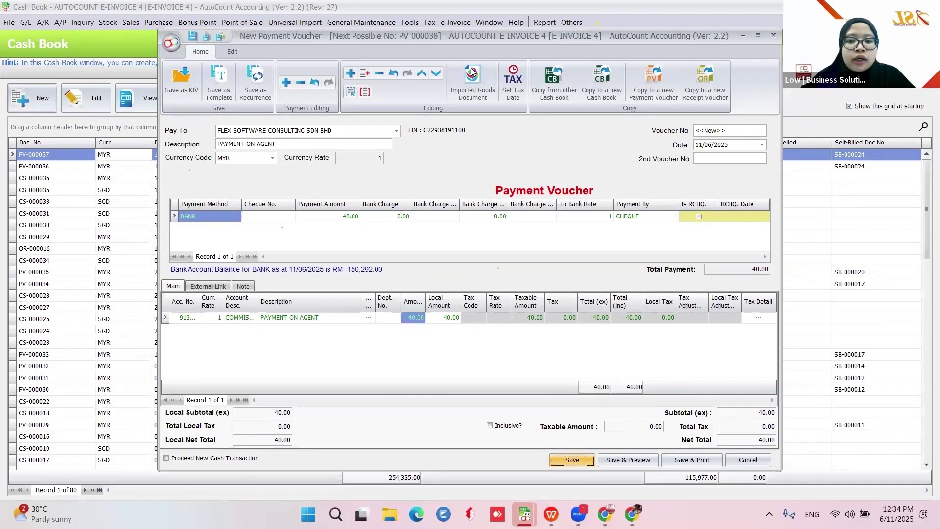
{"action": "key", "text": "ctrl+s"}
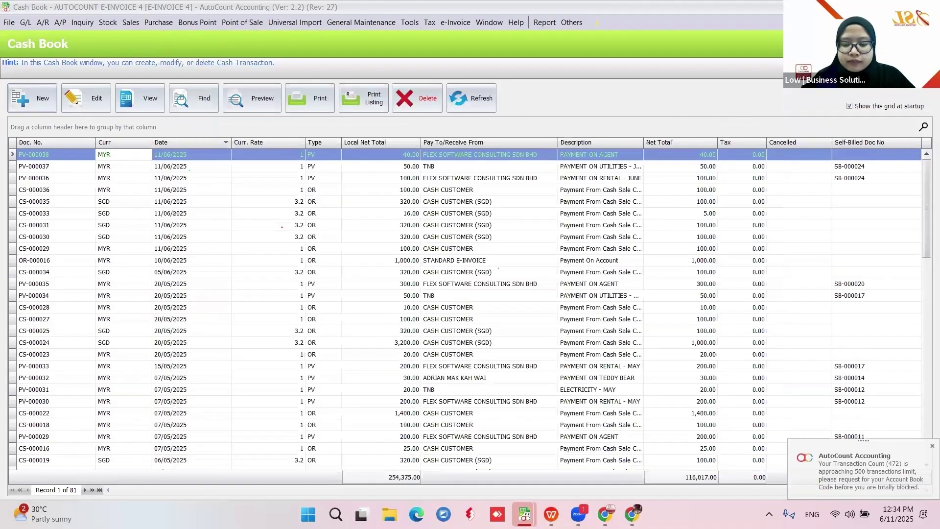
- Copy the PAYMENT ON AGENT voucher in the Cash Book to a new self-billed document
{"action": "right_click", "coordinate": [478, 155]}
{"action": "key", "text": "Up"}
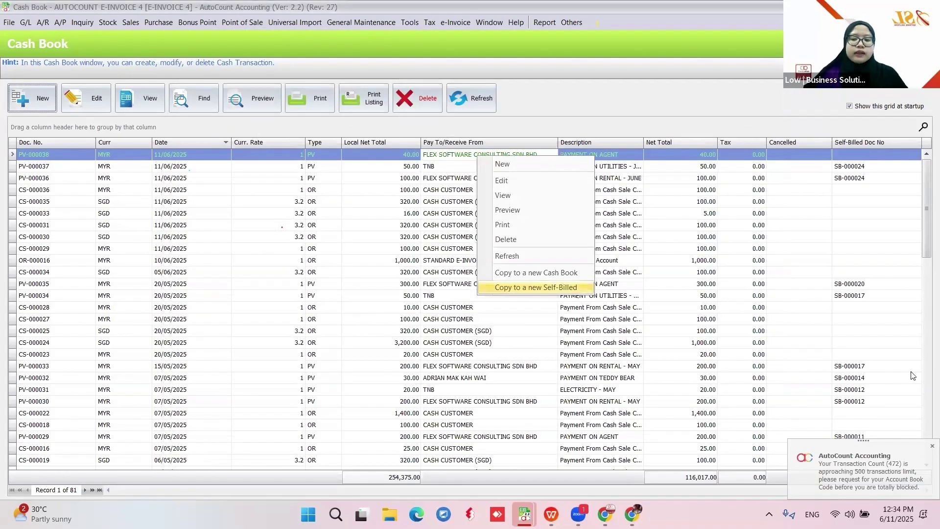
{"action": "key", "text": "Return"}
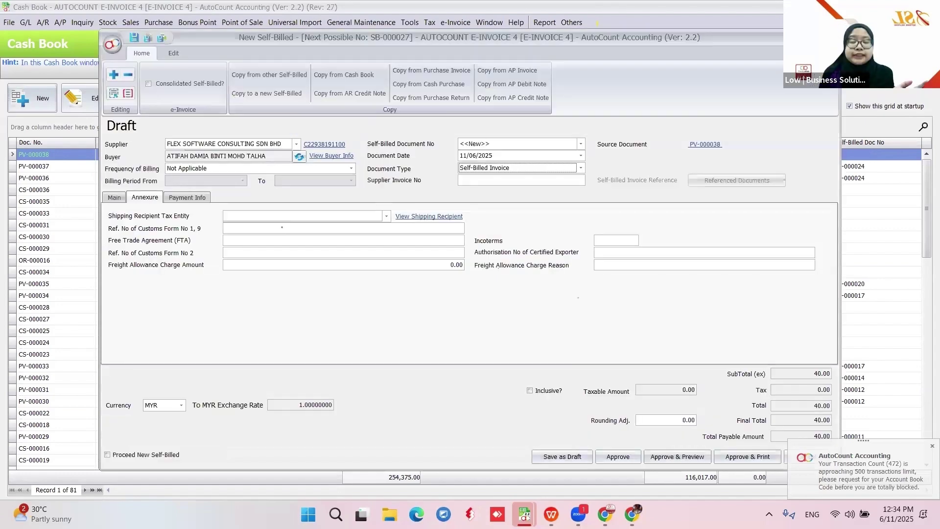
- Classify the PAYMENT ON AGENT line as 037, Monetary payment to agents, dealers or distributors, and approve the self-billed invoice
{"action": "key", "text": "ctrl+Tab"}
{"action": "key", "text": "F4"}
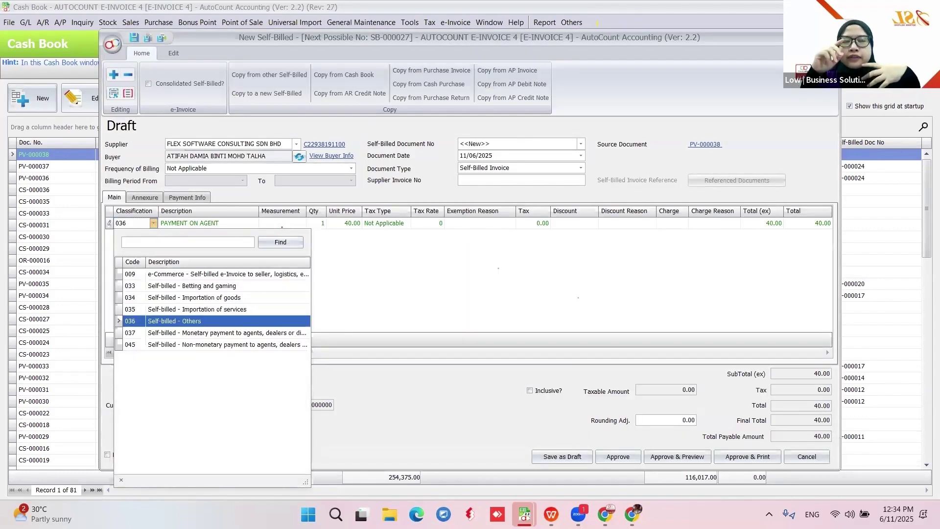
{"action": "key", "text": "Escape"}
{"action": "key", "text": "F4"}
{"action": "key", "text": "Down"}
{"action": "key", "text": "Return"}
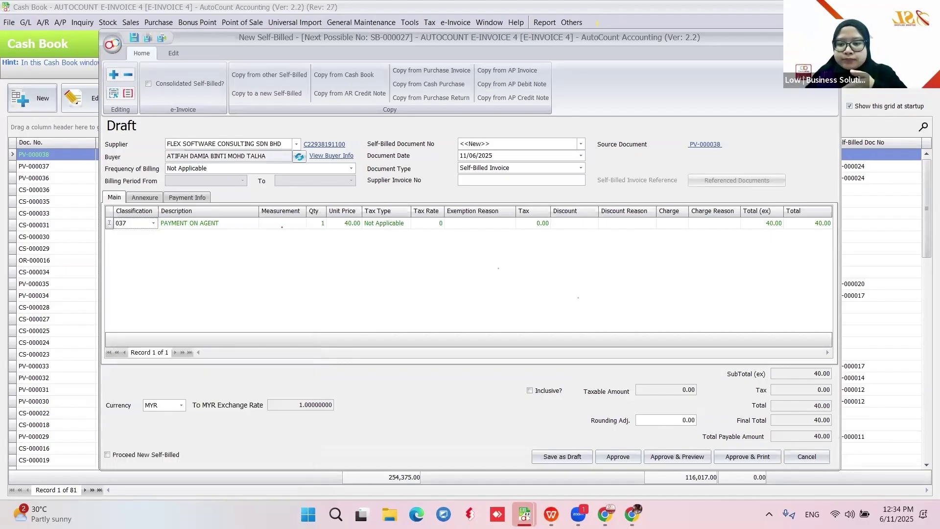
{"action": "key", "text": "F4"}
{"action": "key", "text": "Escape"}
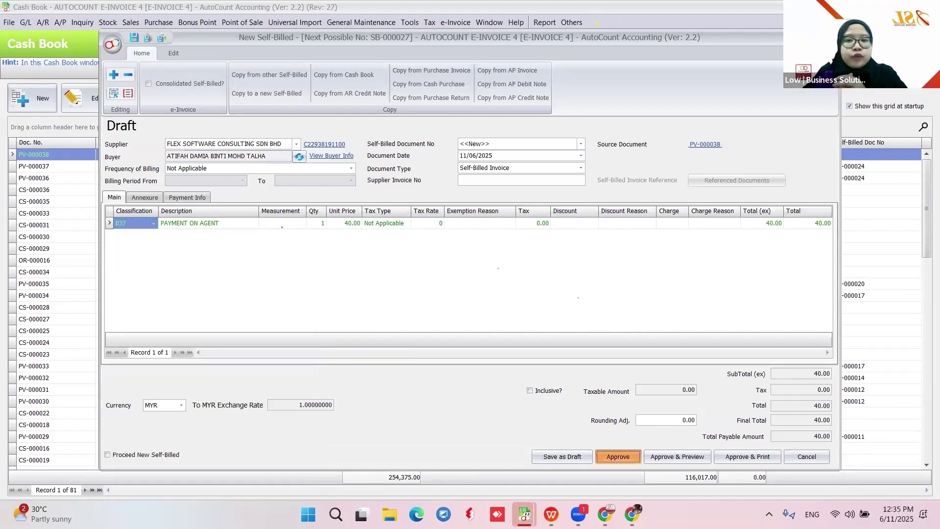
{"action": "key", "text": "Return"}
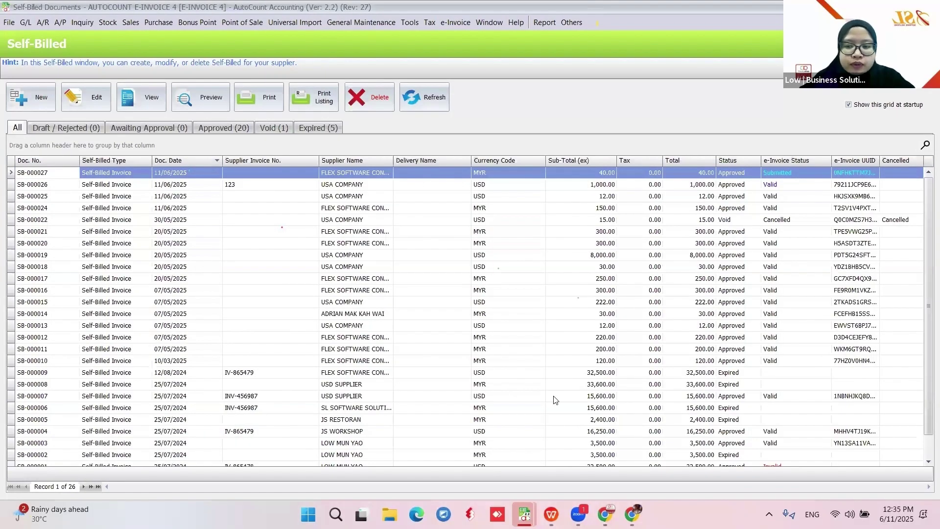
{"action": "key", "text": "alt+Tab"}
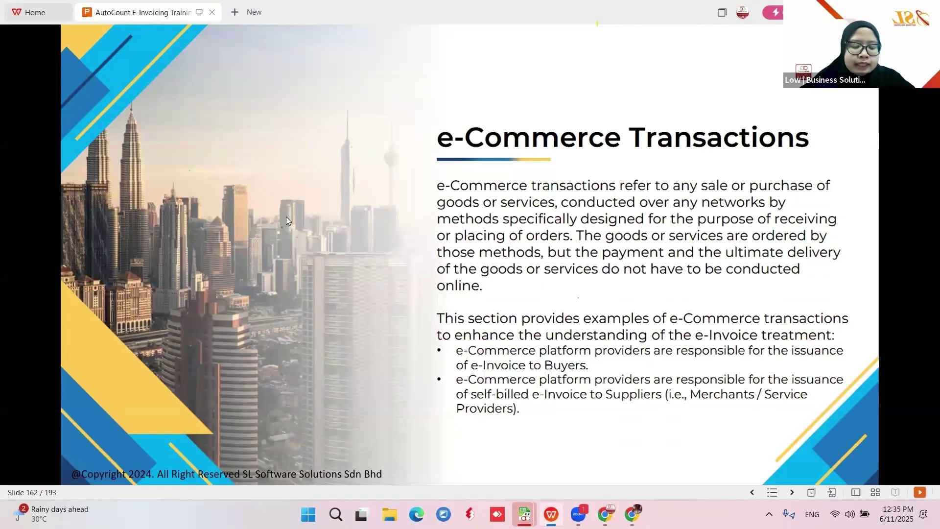
{"action": "left_click", "coordinate": [237, 328]}
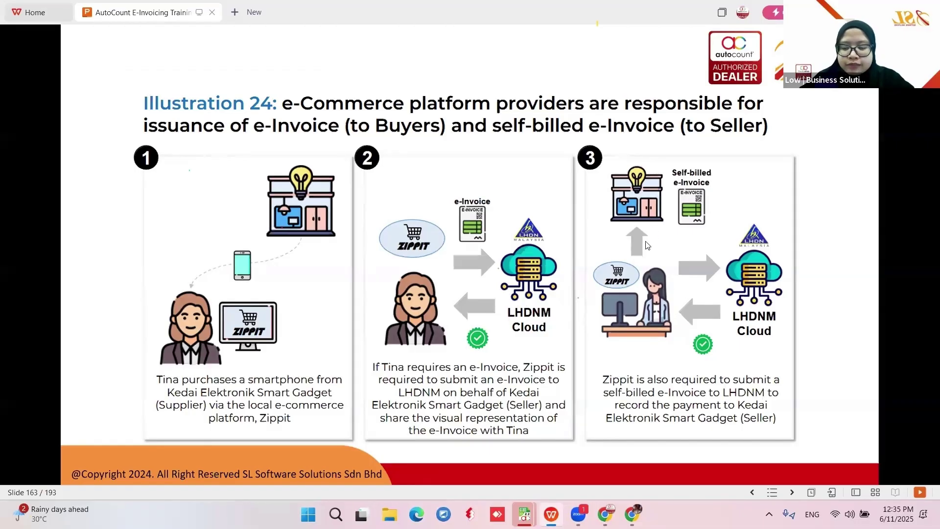
- Advance the presentation to the slide on optional submission for e-Invoice validation
{"action": "left_click", "coordinate": [737, 240]}
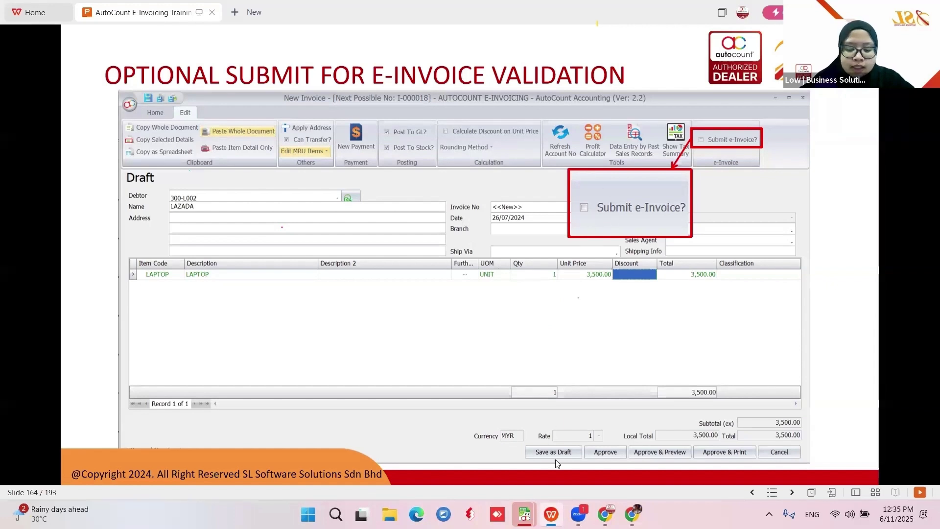
- Close the Cash Book and Self-Billed Document windows and switch from the slides to the AutoCount Accounting main window
{"action": "left_click", "coordinate": [524, 514]}
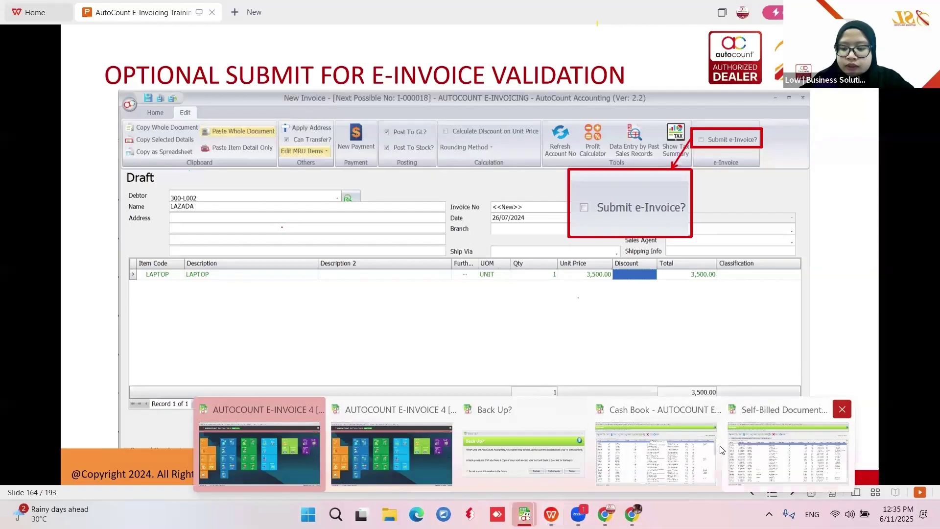
{"action": "left_click", "coordinate": [781, 409]}
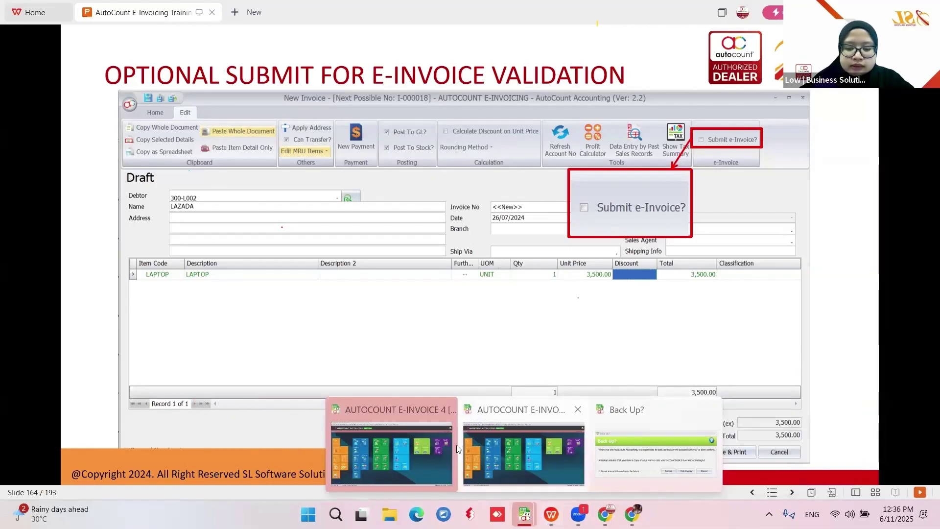
{"action": "left_click", "coordinate": [514, 445]}
{"action": "left_click", "coordinate": [59, 23]}
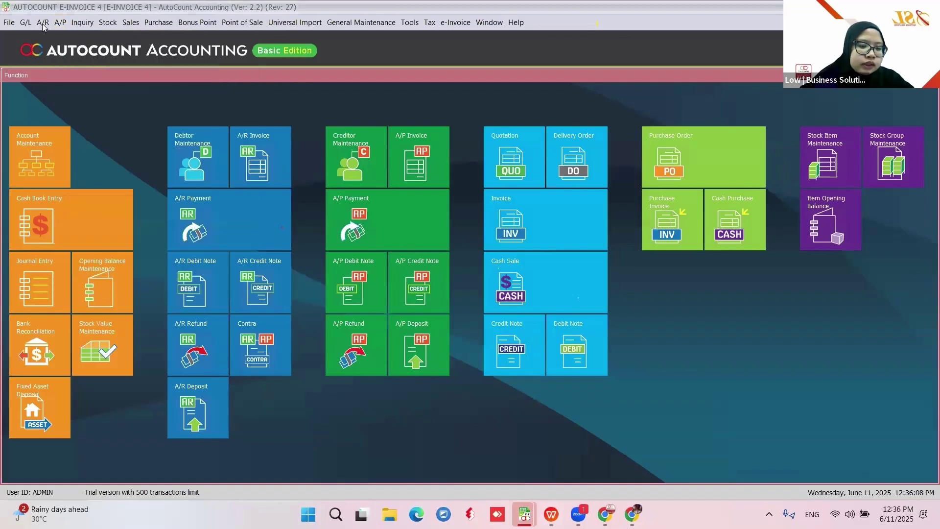
- Open the LAZADA debtor account for editing, check its Do Not Submit e-Invoice option, and save the account
{"action": "left_click", "coordinate": [43, 22]}
{"action": "left_click", "coordinate": [43, 43]}
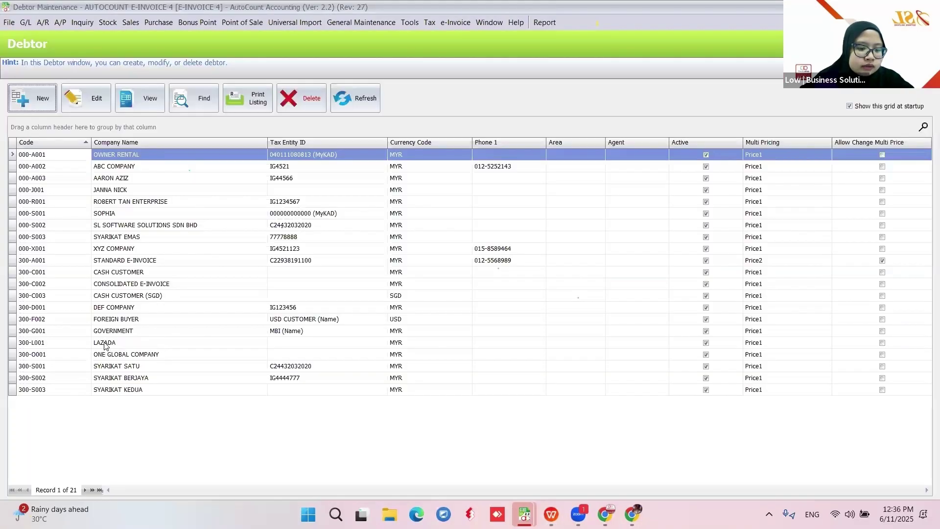
{"action": "left_click", "coordinate": [104, 342]}
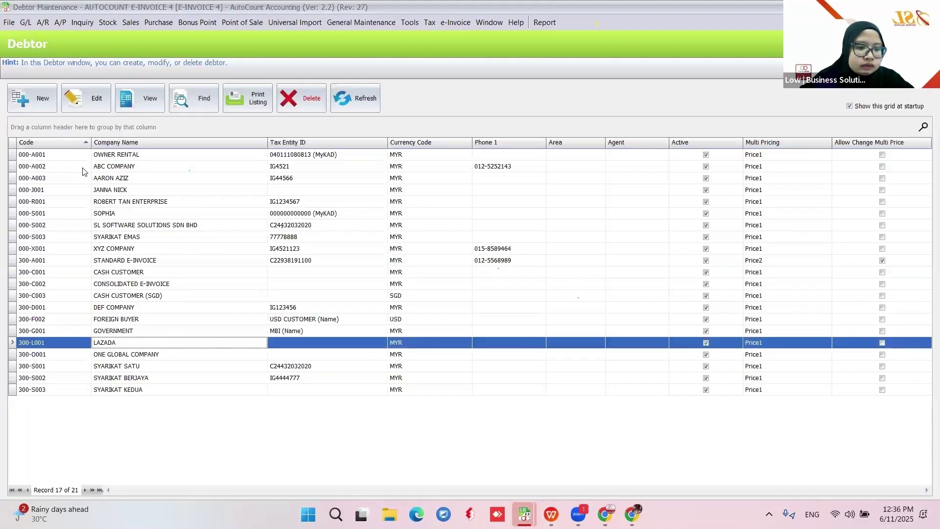
{"action": "left_click", "coordinate": [83, 104]}
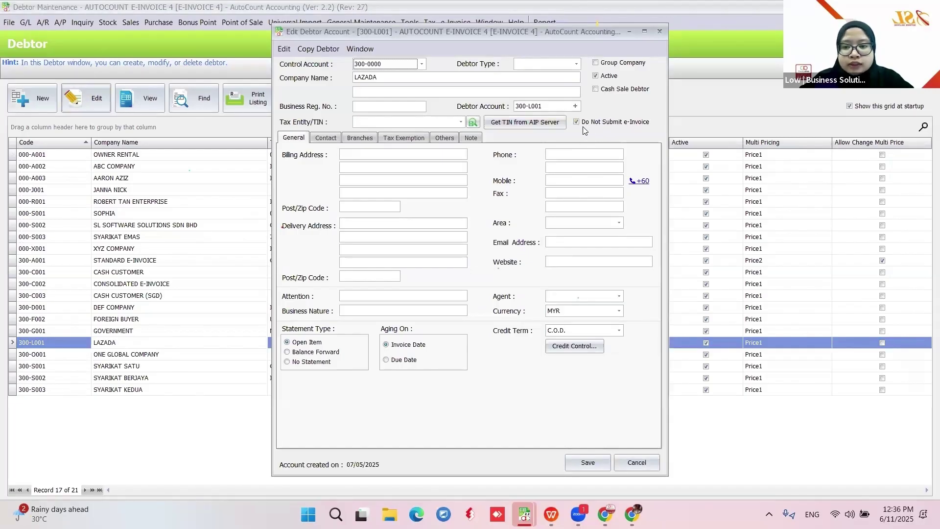
{"action": "left_click", "coordinate": [586, 464]}
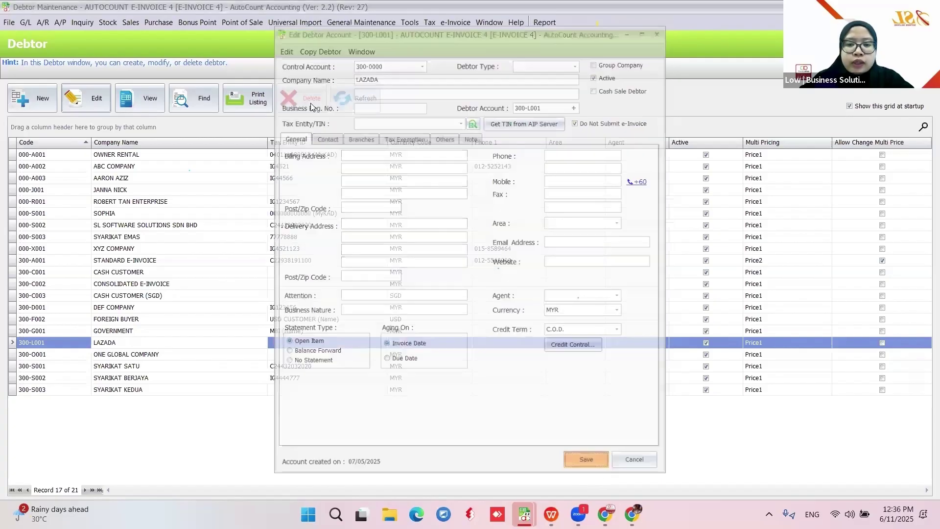
- Start a new sales invoice and select 300-L001 LAZADA as the debtor
{"action": "left_click", "coordinate": [132, 23]}
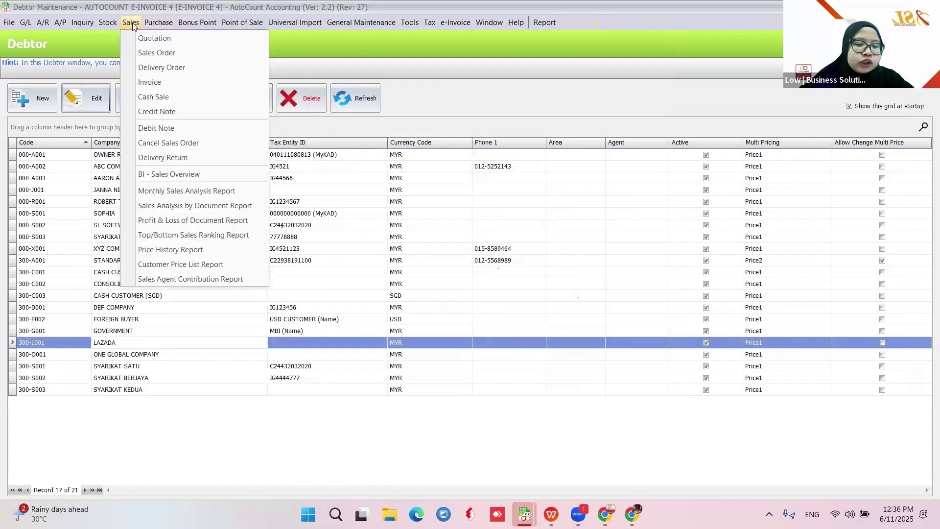
{"action": "left_click", "coordinate": [136, 81]}
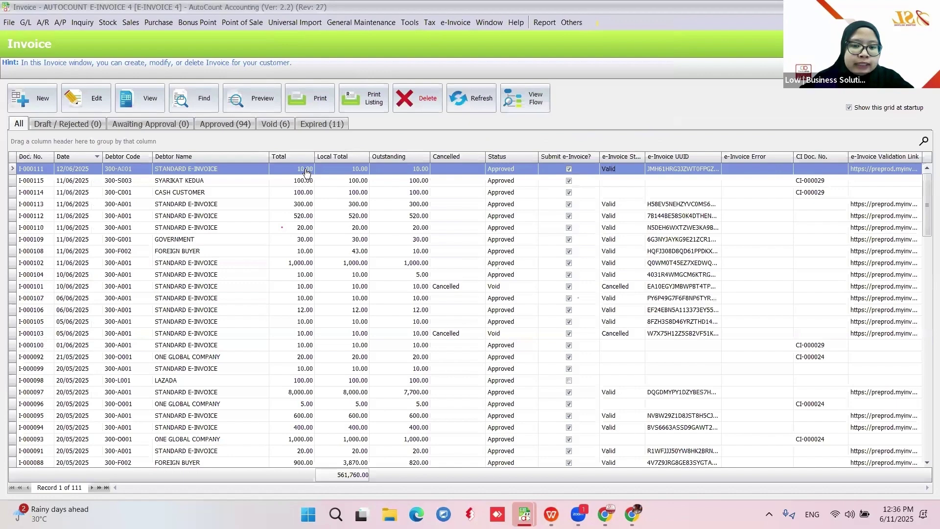
{"action": "double_click", "coordinate": [296, 167]}
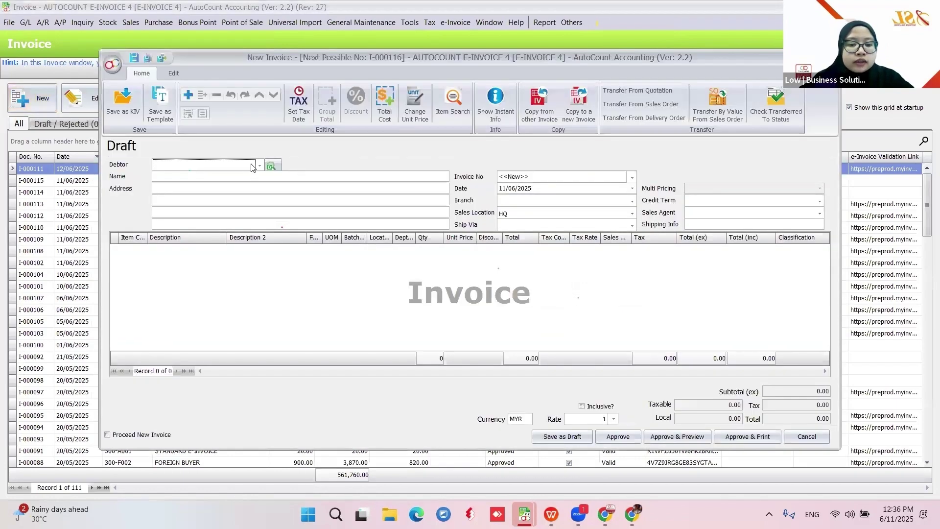
{"action": "left_click", "coordinate": [259, 165]}
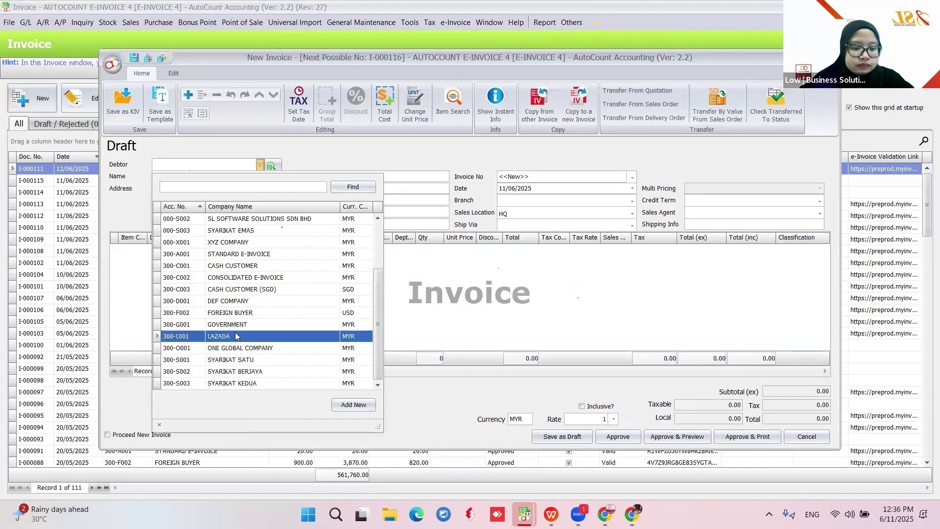
{"action": "left_click", "coordinate": [237, 336]}
- Add an item line amounting to 100.00 to the LAZADA invoice and approve it
{"action": "right_click", "coordinate": [254, 281]}
{"action": "left_click", "coordinate": [267, 104]}
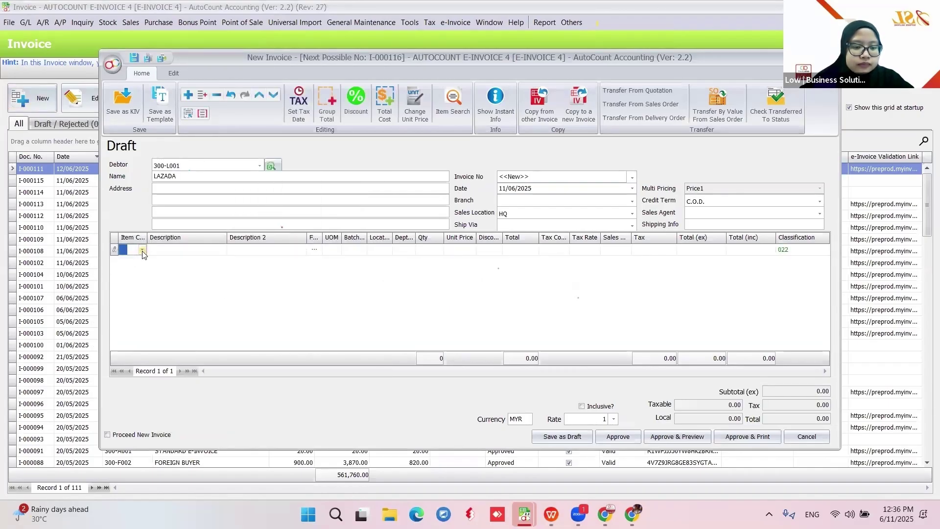
{"action": "left_click", "coordinate": [216, 313]}
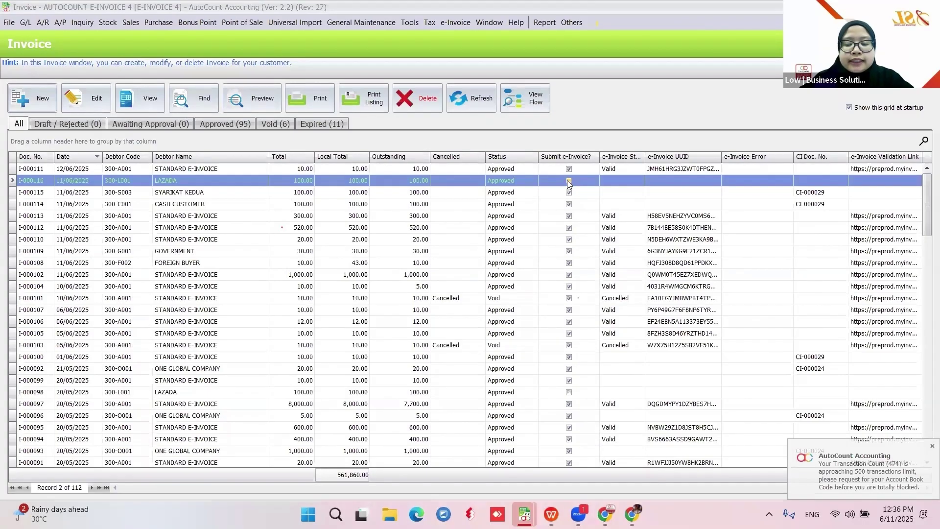
- Check the Submit e-Invoice? setting of the new LAZADA invoice in the list and switch back to the WPS presentation
{"action": "left_click", "coordinate": [568, 181]}
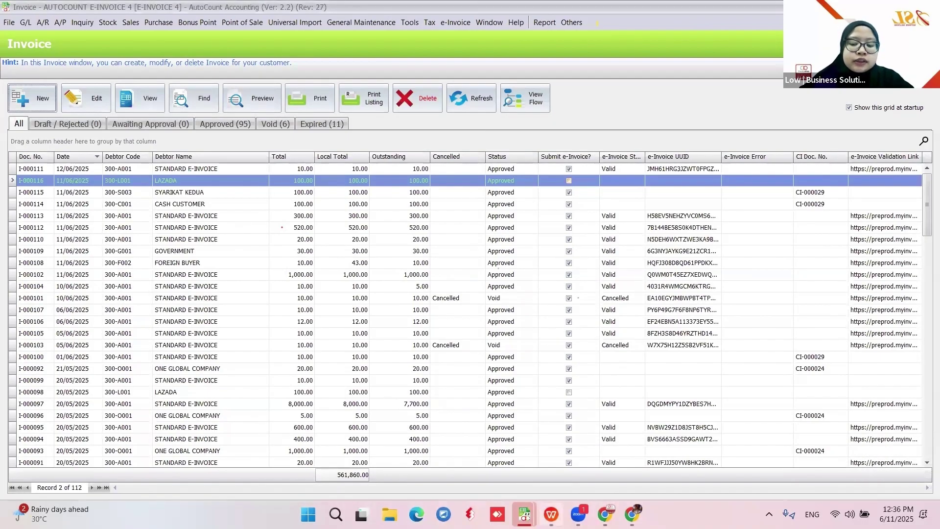
{"action": "left_click", "coordinate": [552, 514]}
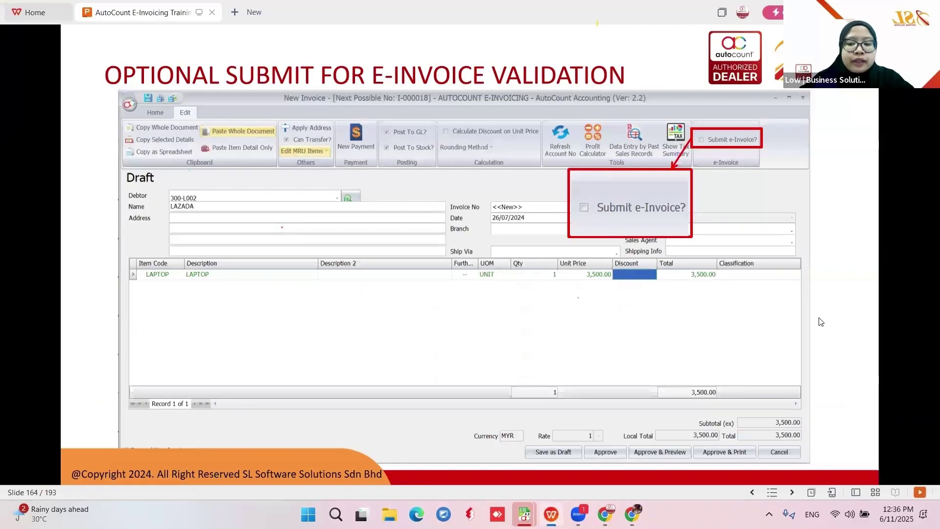